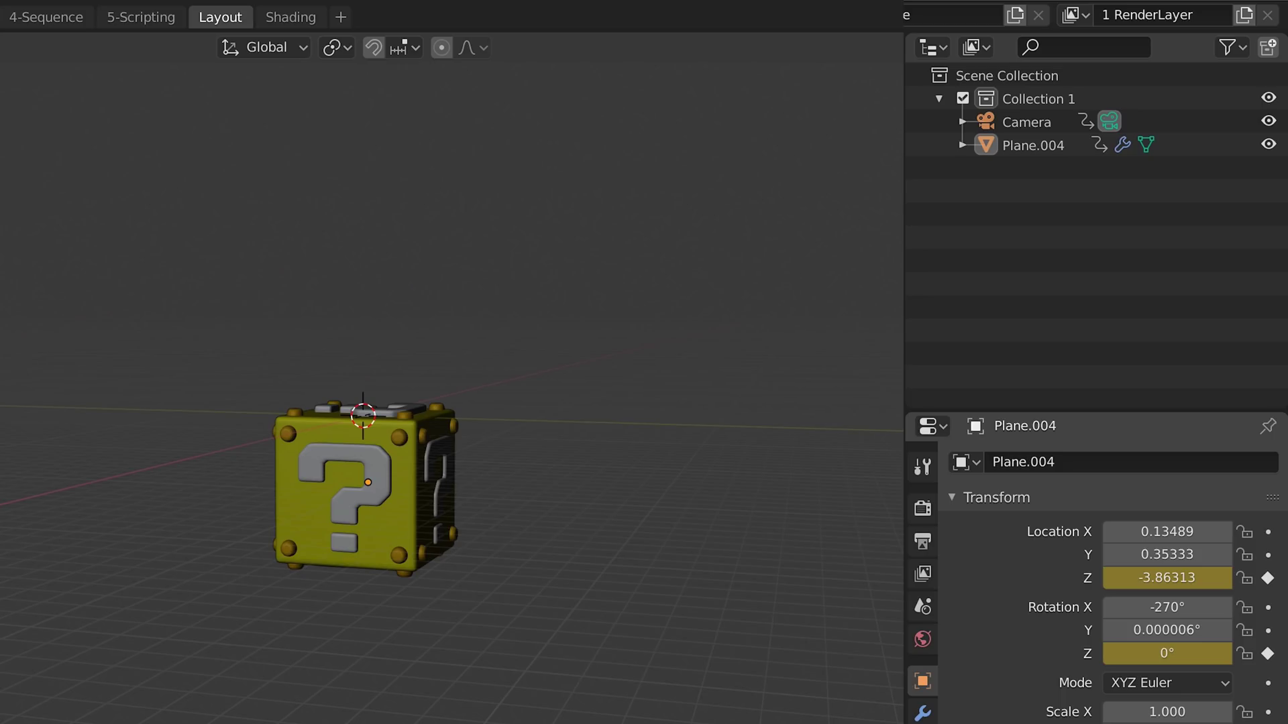
- Keyframe the question-mark cube's starting transform at frame 1 and, with auto keying enabled, its raised position along Z at frame 25
left_click(532, 288)
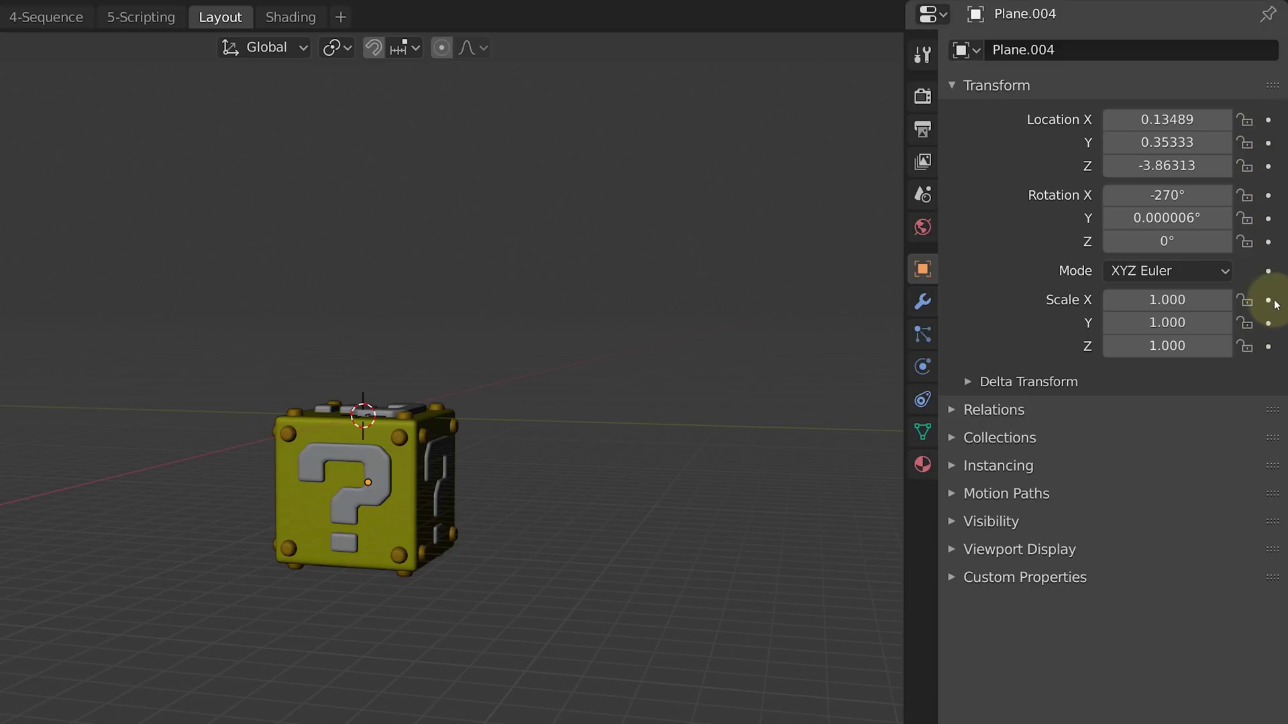
left_click(1268, 243)
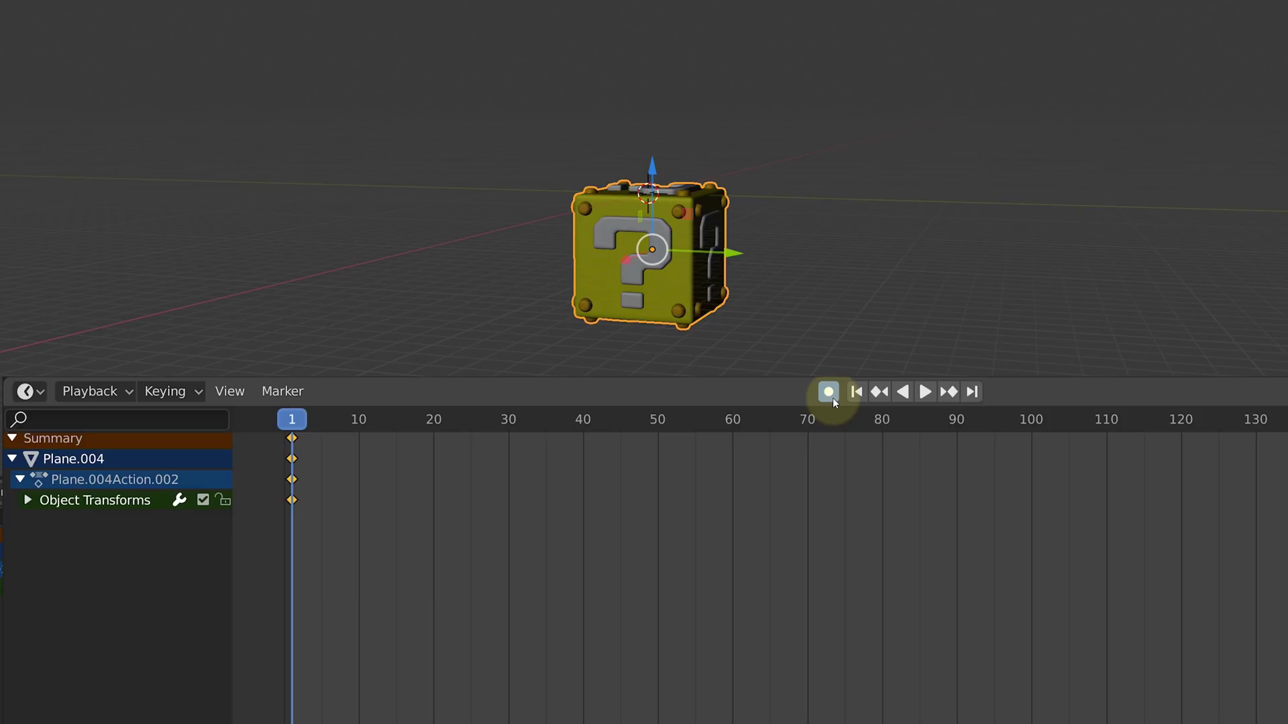
key("space")
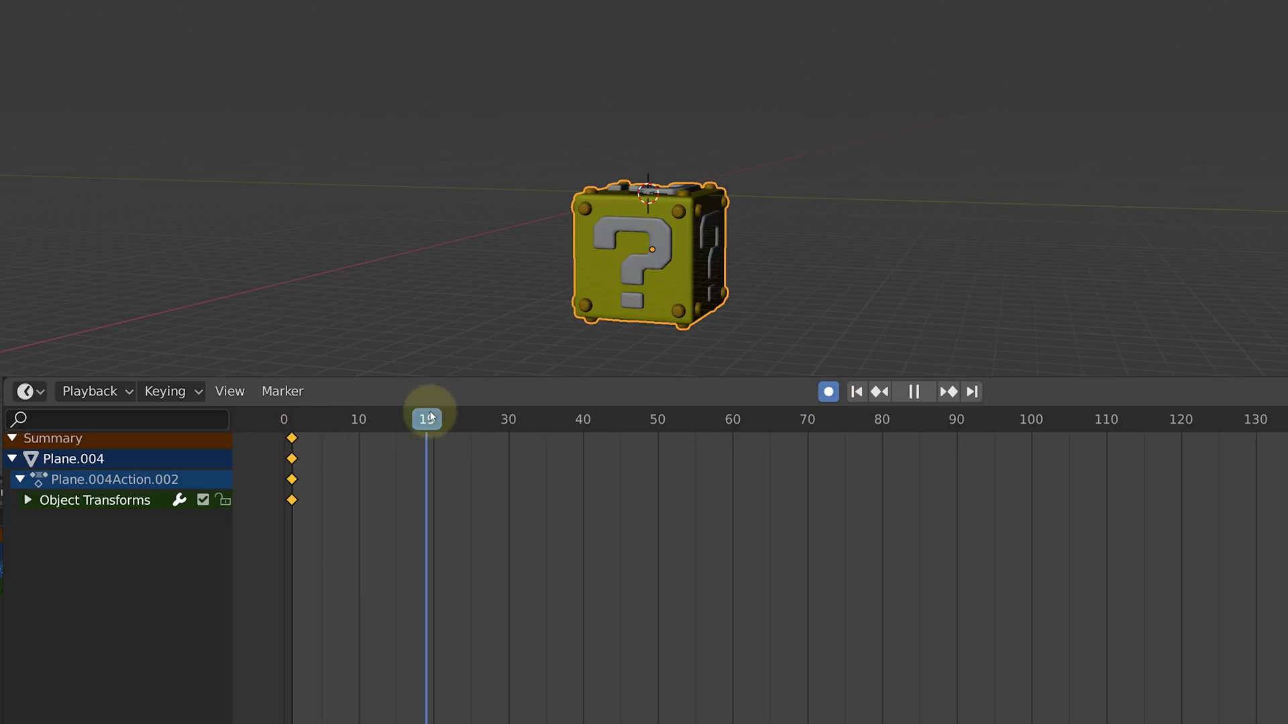
left_click_drag(654, 164, 670, 52)
left_click(473, 530)
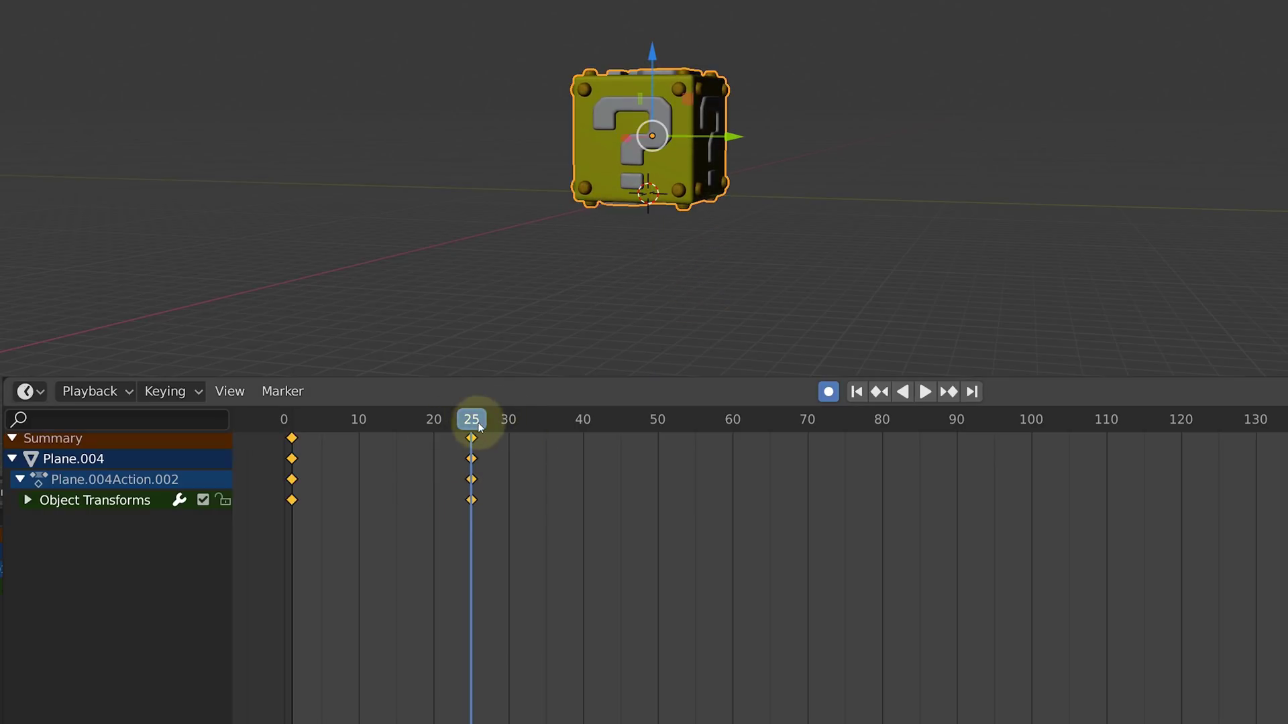
- Copy the cube's frame 1 keyframes and paste them at frame 50
key("space")
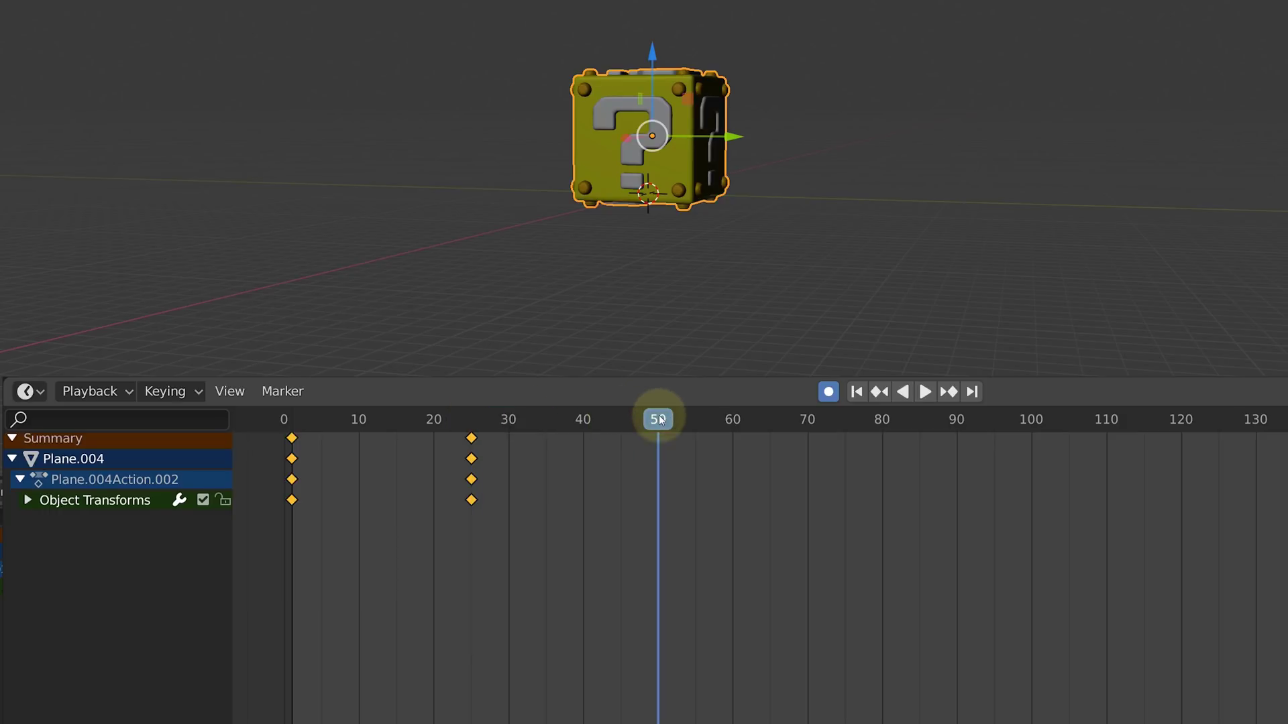
left_click_drag(249, 437, 248, 432)
key("ctrl+c")
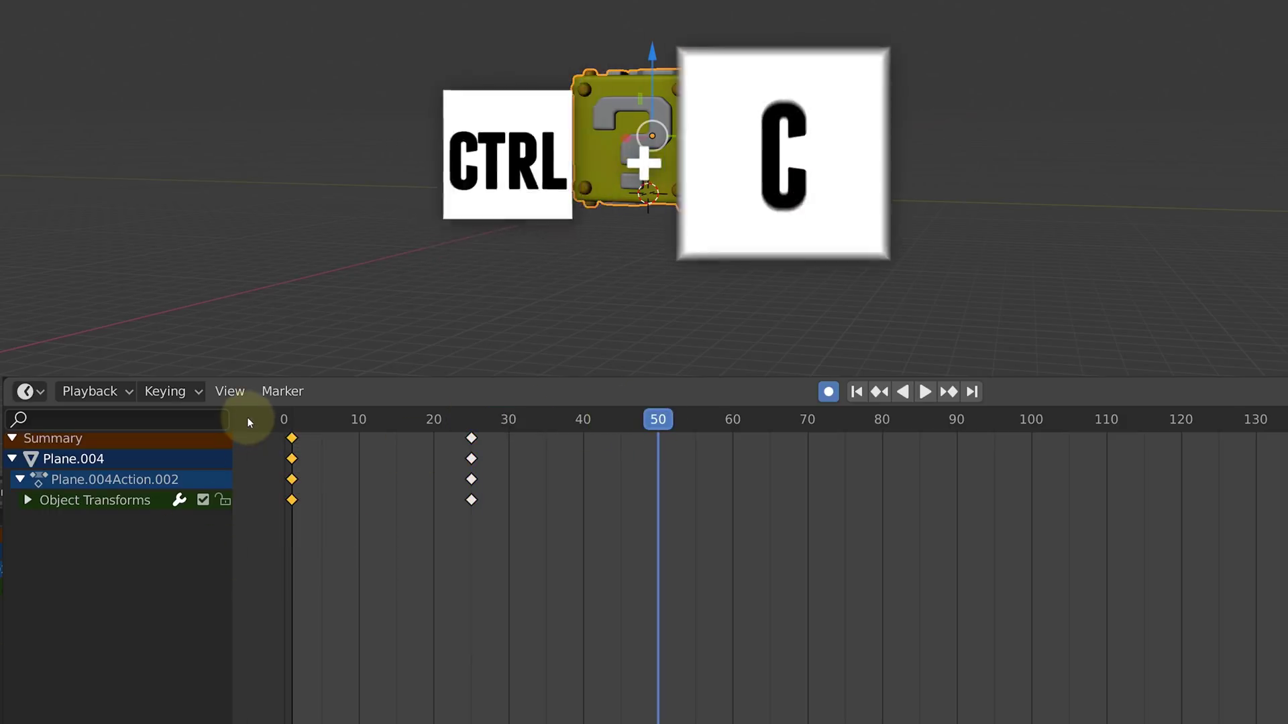
key("ctrl+v")
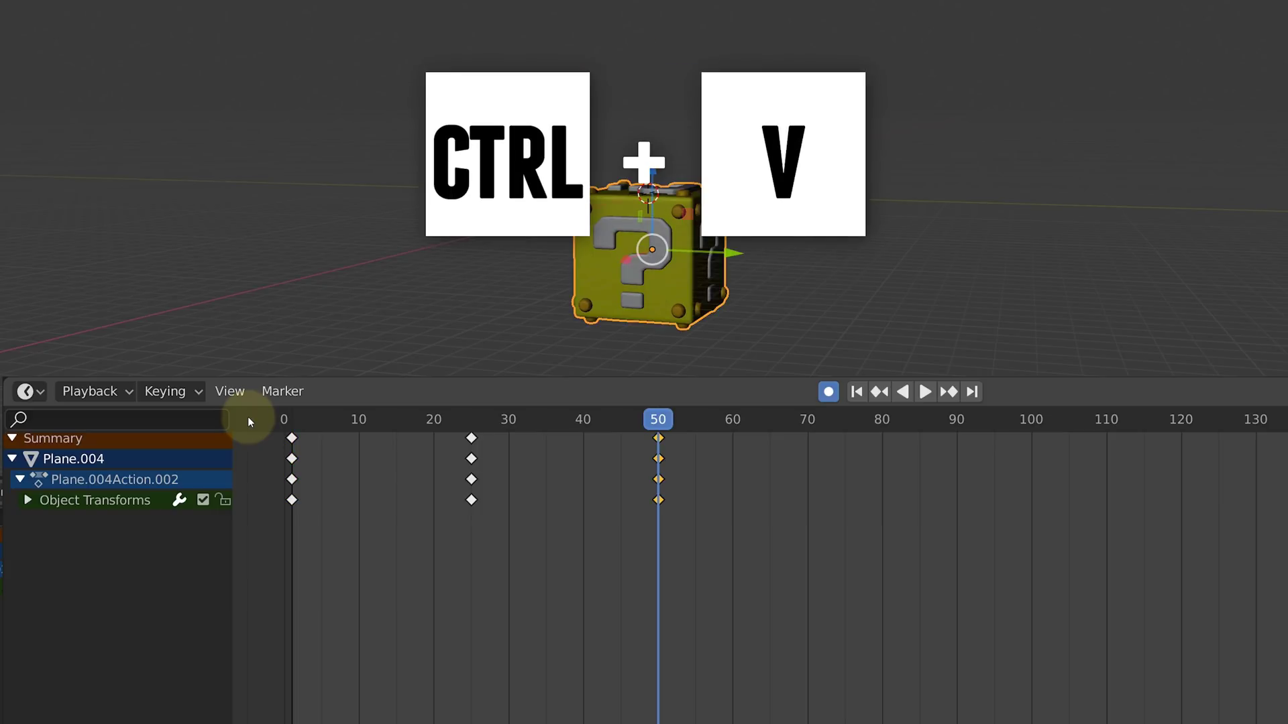
- Copy the cube's keyframes from frames 25 and 50, paste them at frame 75, and advance the playhead to frame 125
left_click_drag(658, 419, 845, 420)
left_click(667, 523)
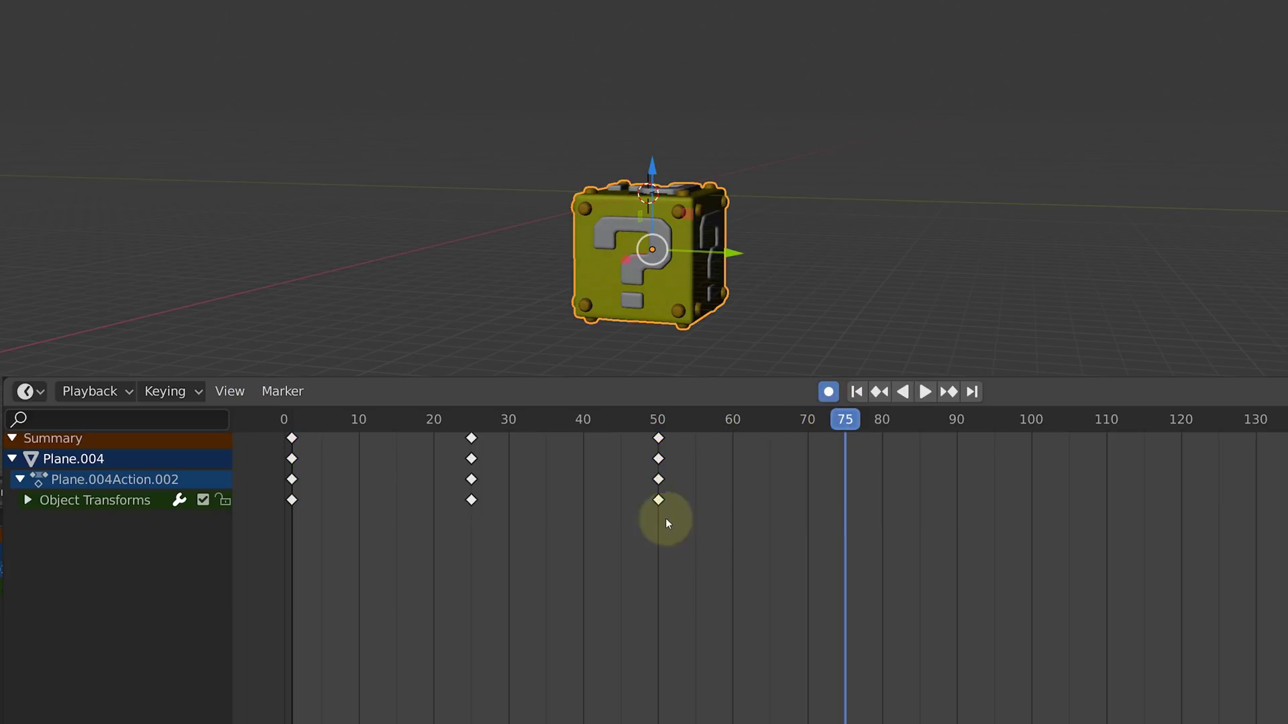
left_click_drag(704, 536, 424, 426)
key("ctrl+c")
key("ctrl+v")
key("space")
left_click_drag(978, 420, 1215, 416)
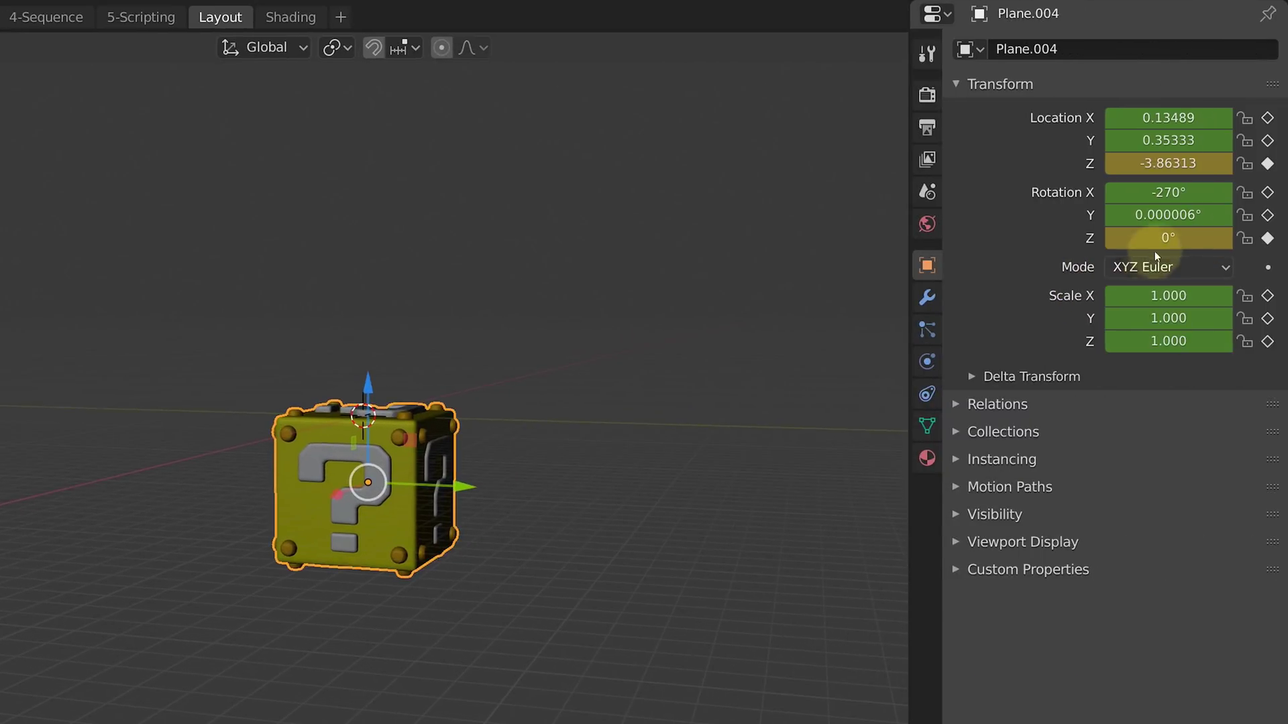
- Open the cube's Z rotation value for editing
left_click(1196, 240)
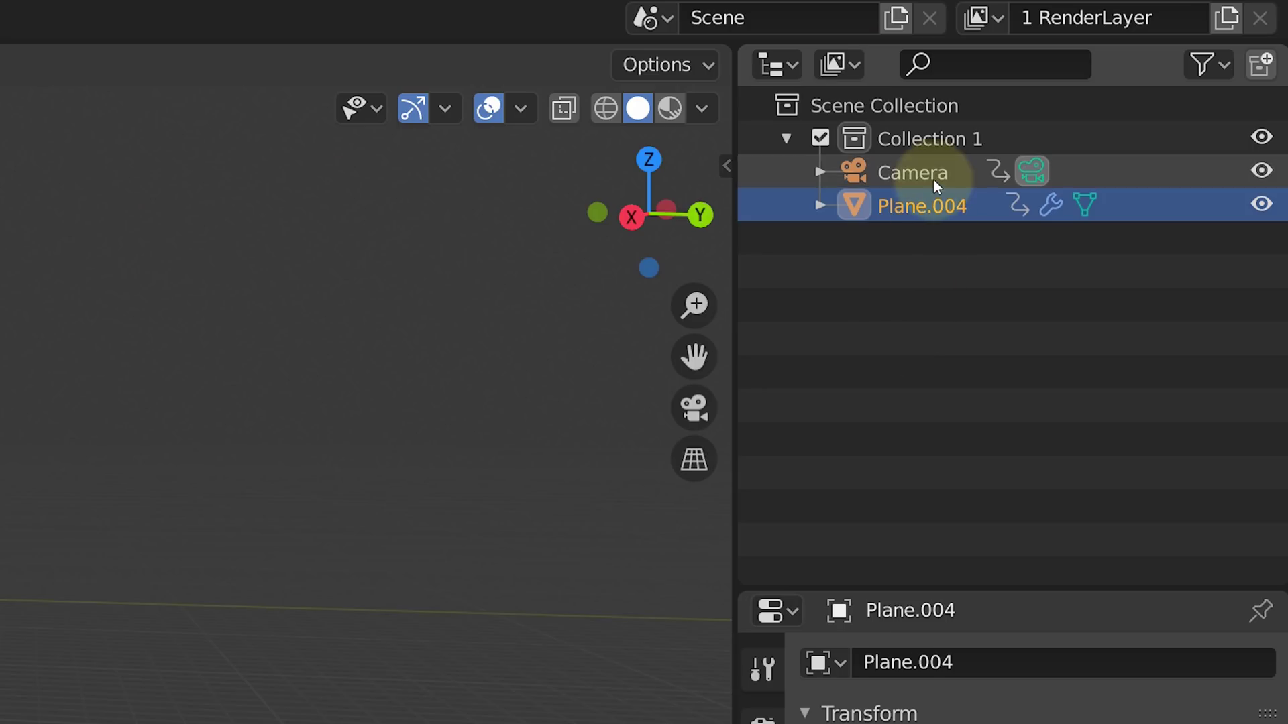
- Load the parking-lot footage as a background image on the Camera and look through the camera
left_click(933, 178)
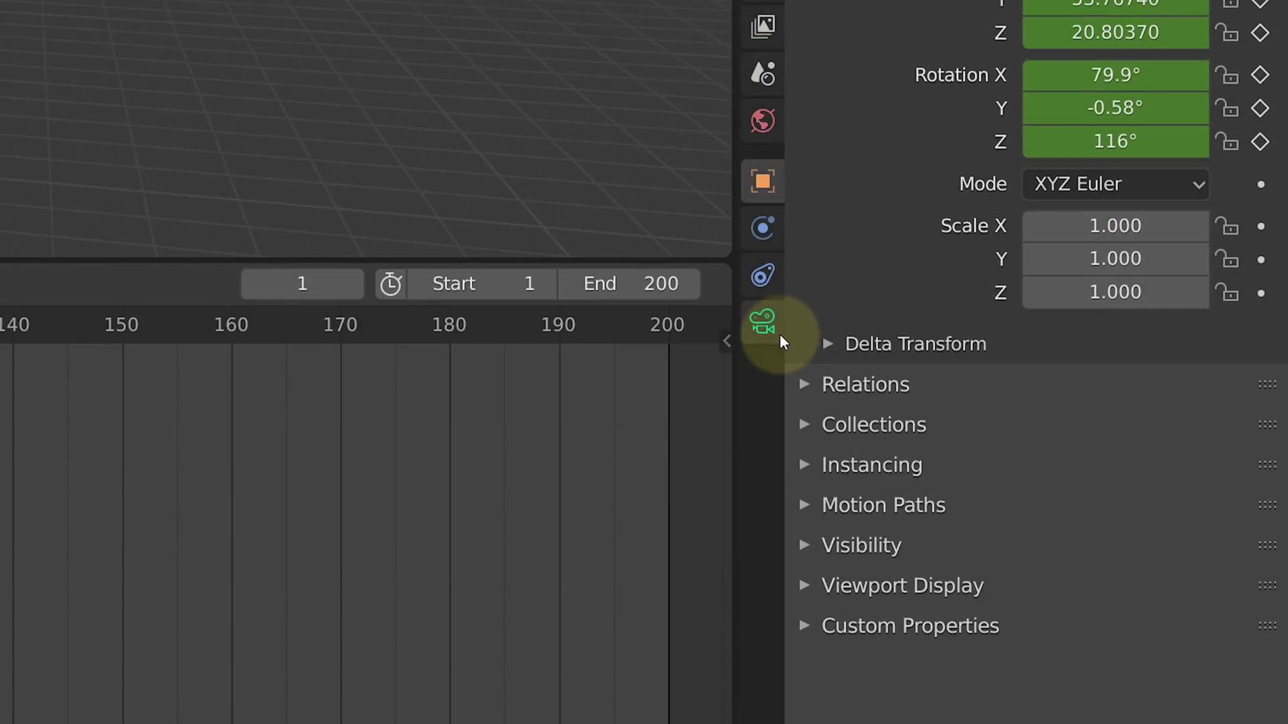
left_click(779, 338)
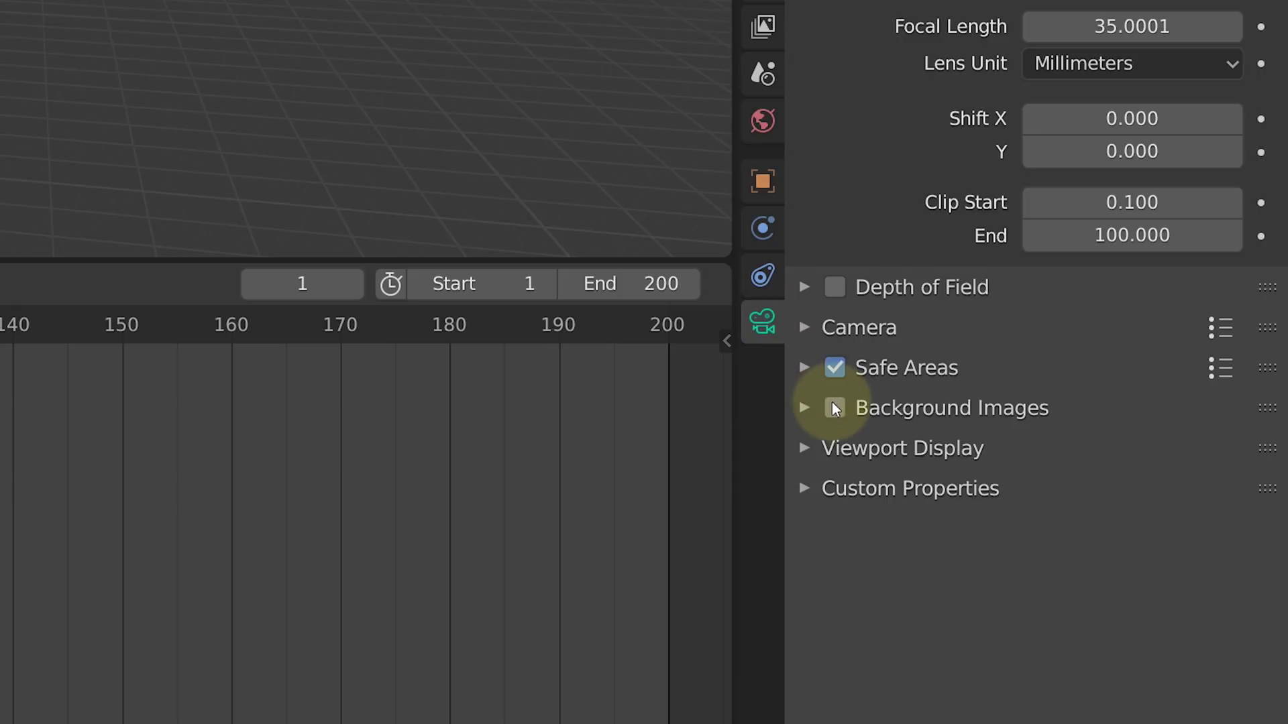
left_click(805, 409)
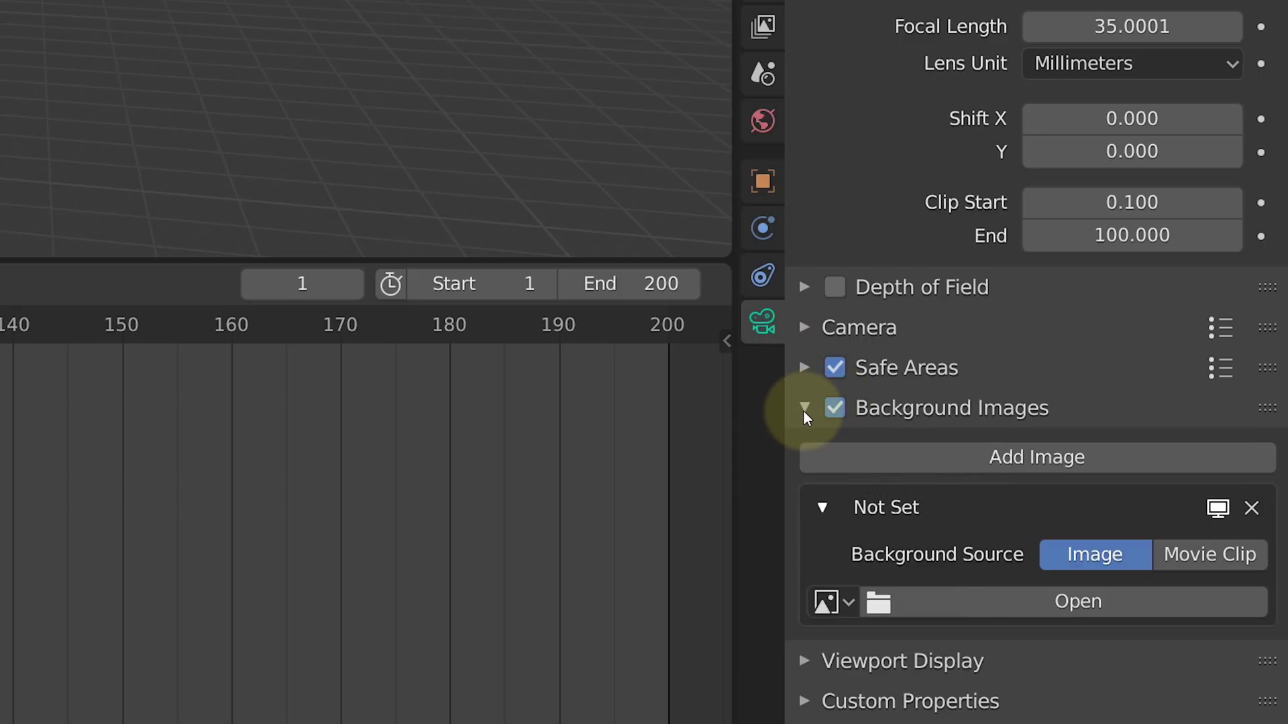
left_click(1017, 594)
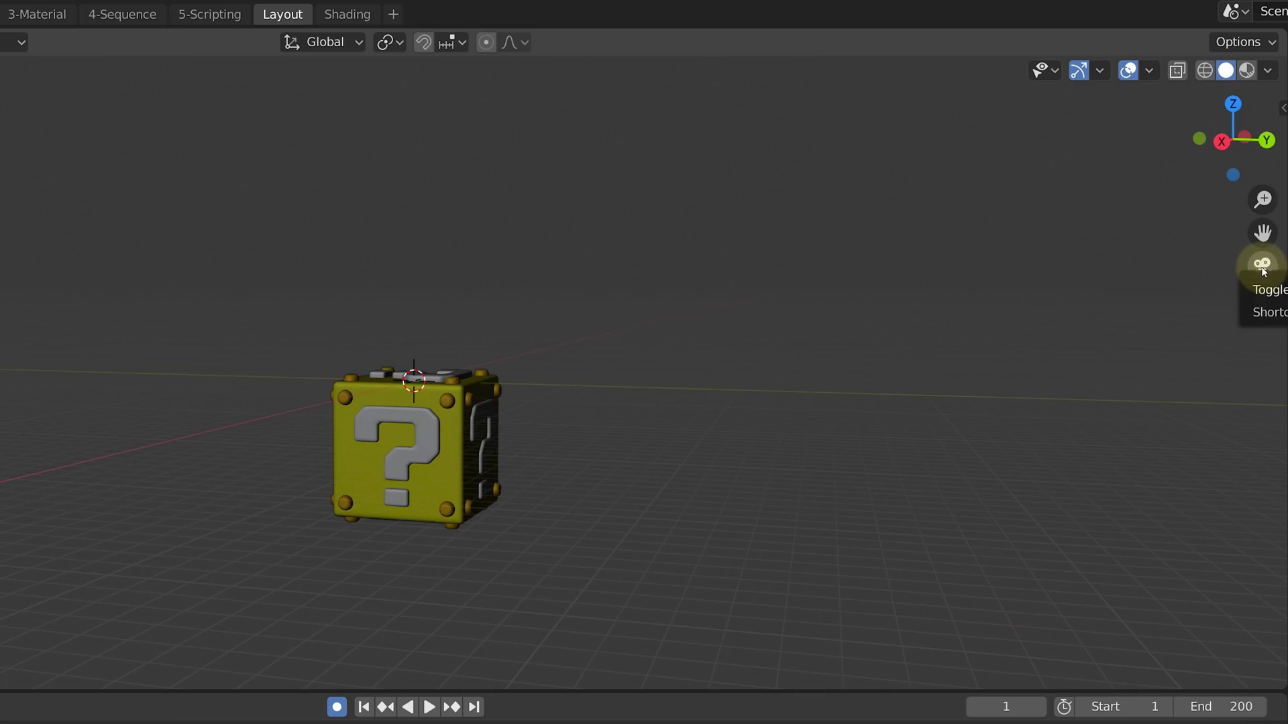
left_click(1262, 267)
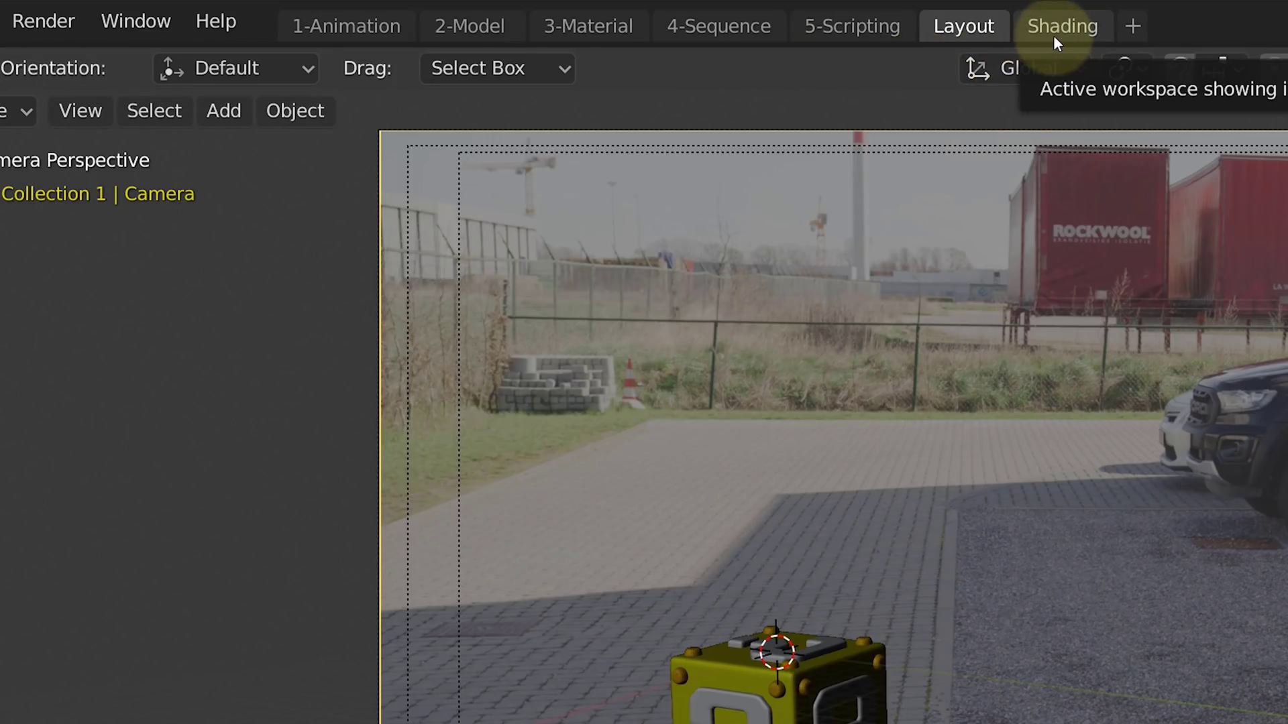
- Add an Environment Texture node to the World shader in the Shading workspace
left_click(1053, 35)
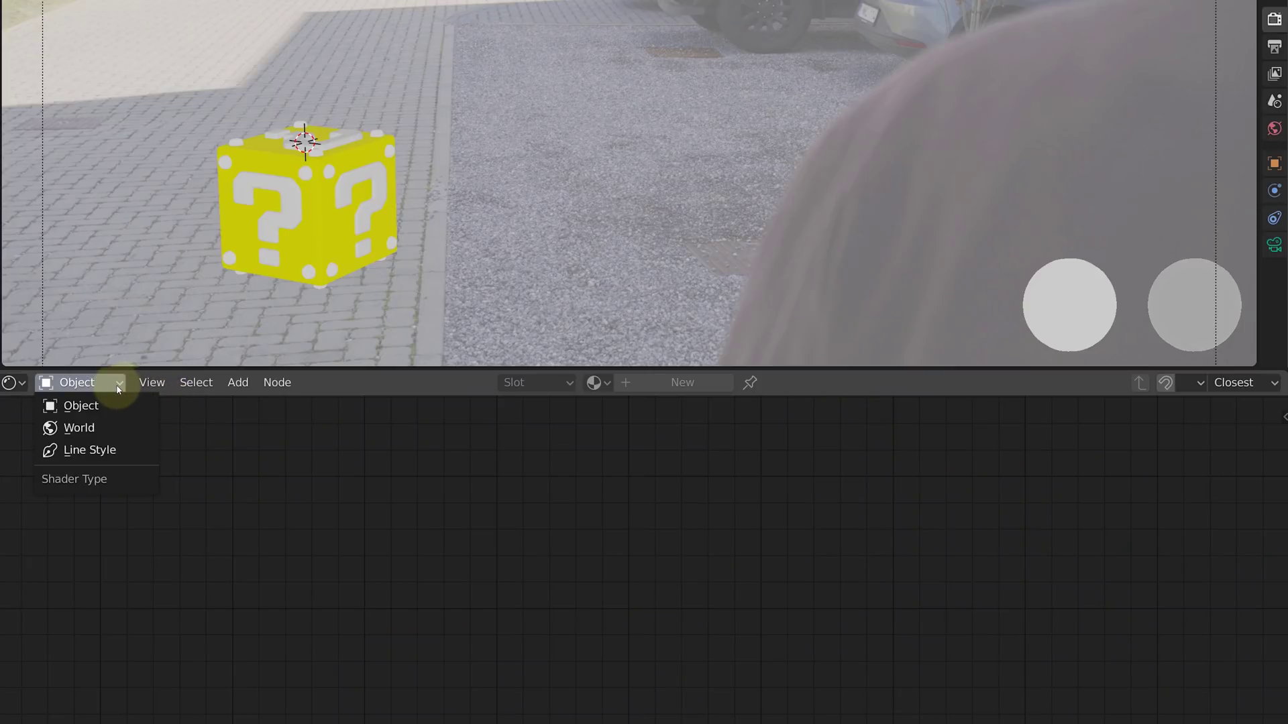
left_click(117, 430)
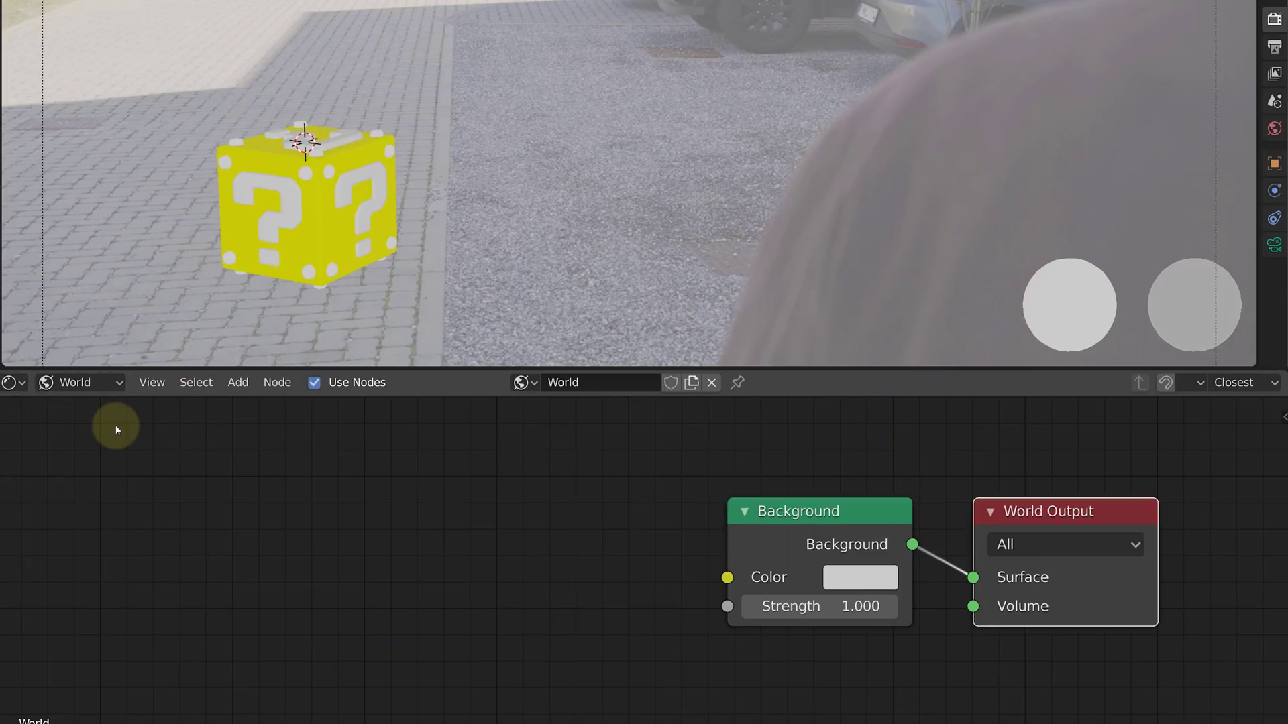
key("shift+a")
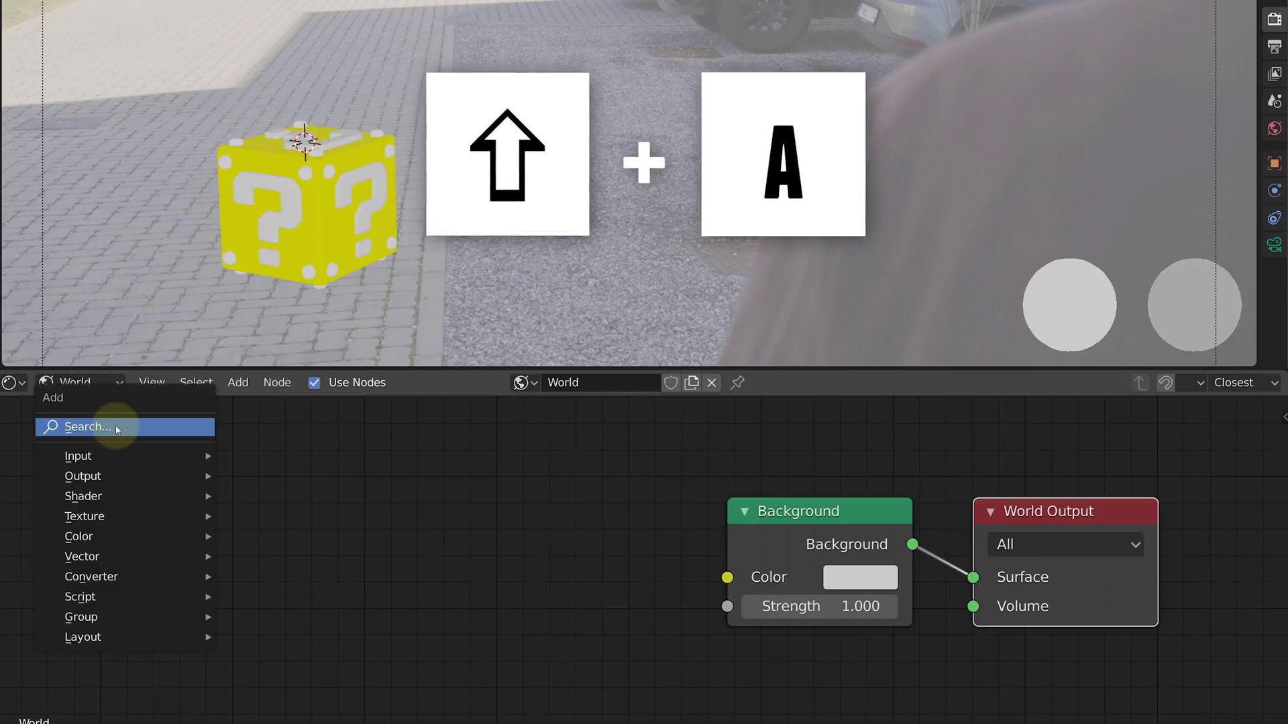
mouse_move(133, 518)
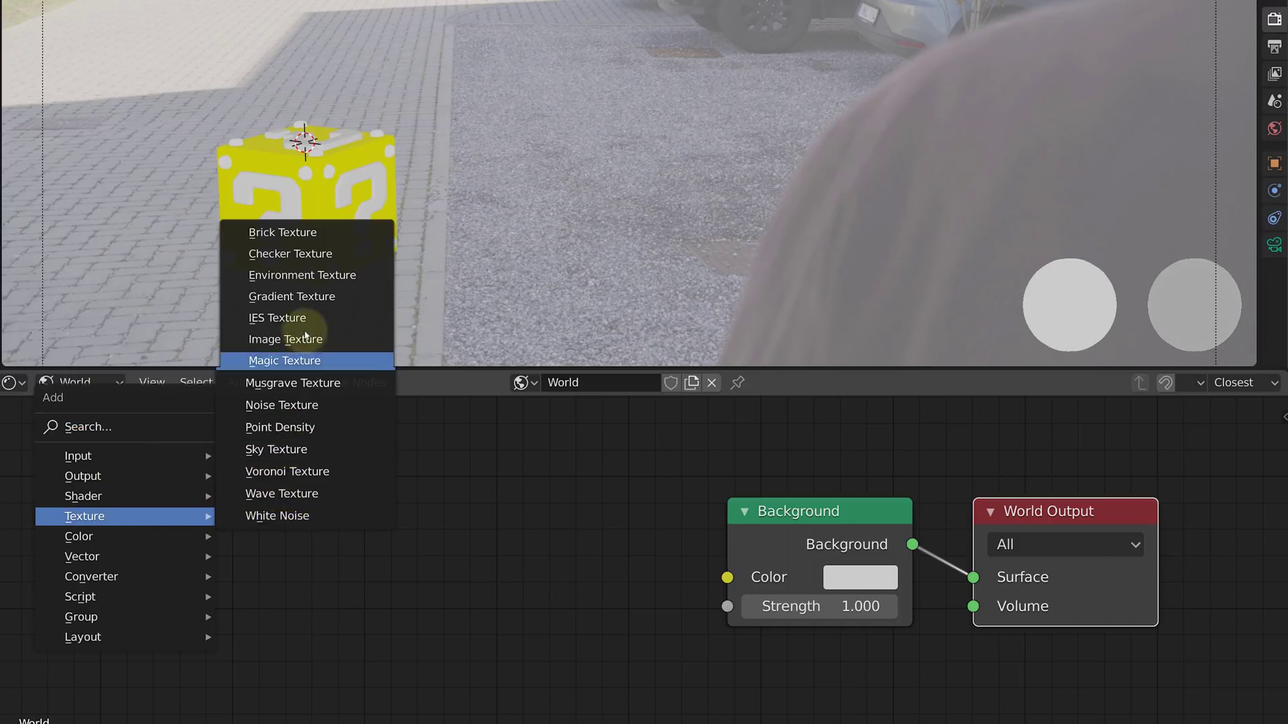
left_click(331, 279)
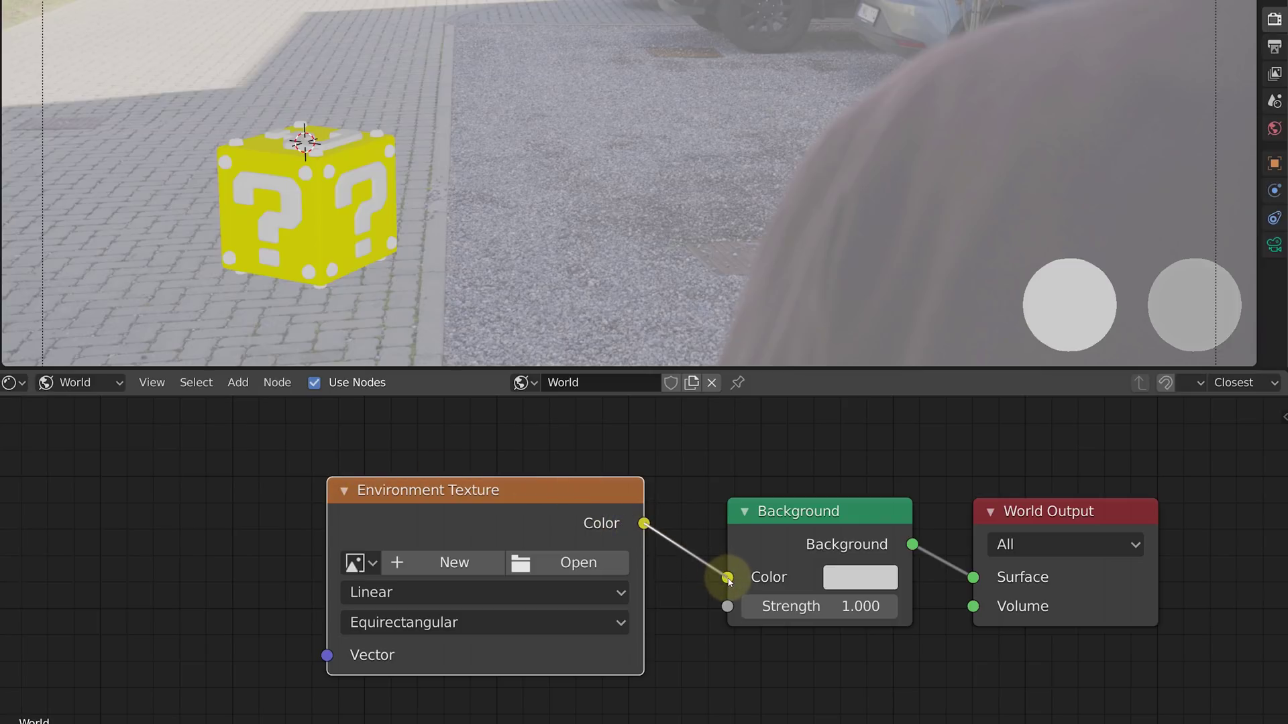
- Connect the Environment Texture's Color to the Background node's Color and load 360 HDRI Photo.jpg into the texture
left_click_drag(729, 581, 729, 581)
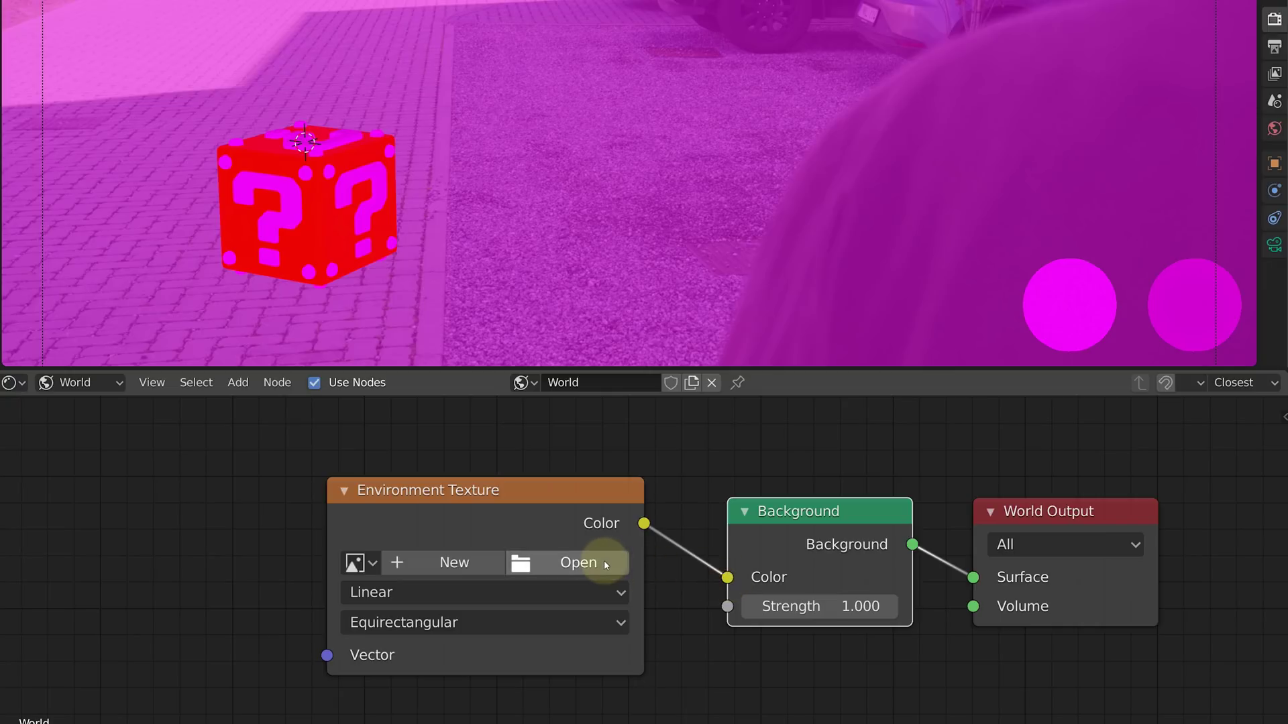
left_click(605, 563)
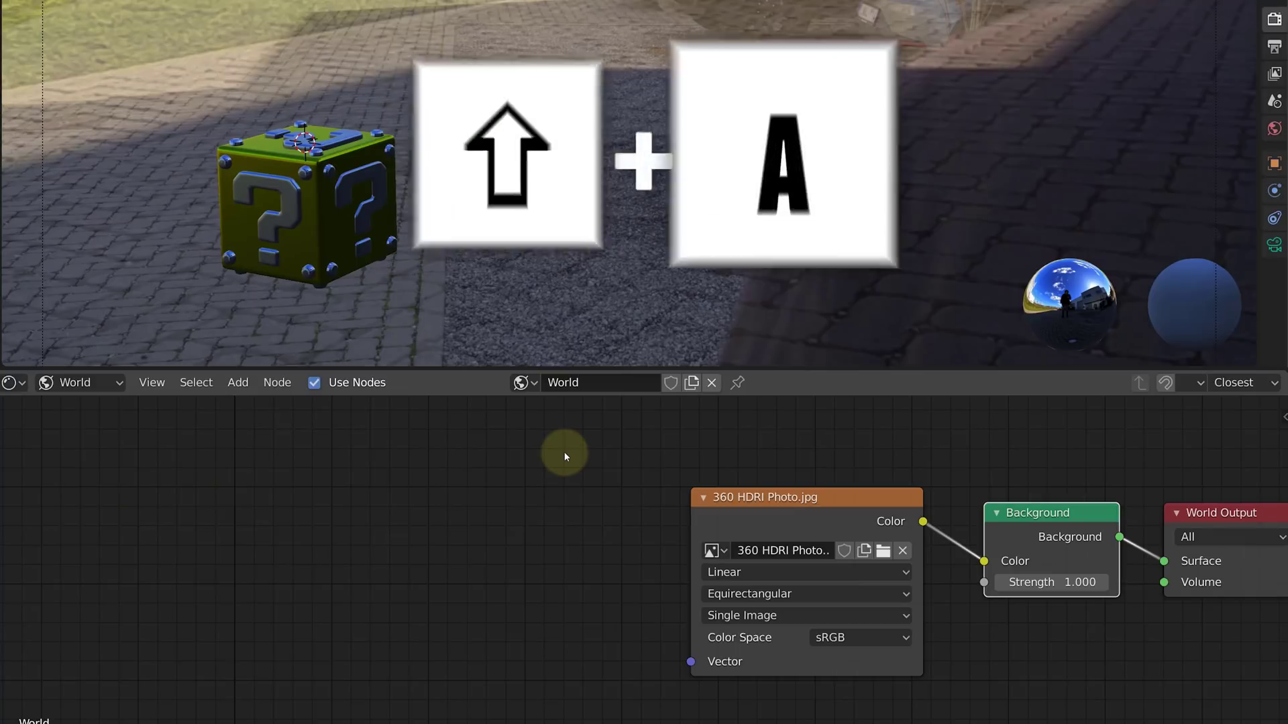
- Add a Mapping node and a Texture Coordinate node to the World shader before the 360 HDRI Photo texture
key("shift+a")
mouse_move(612, 495)
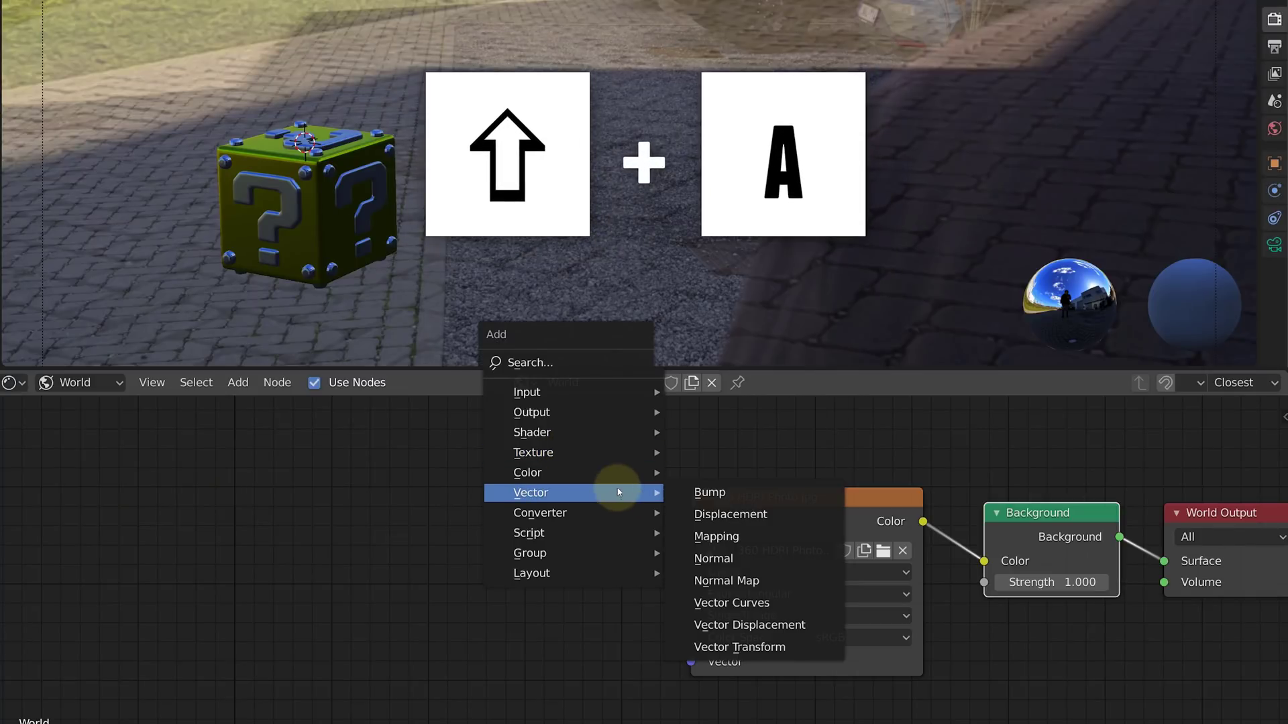
left_click(733, 532)
key("shift+a")
mouse_move(486, 435)
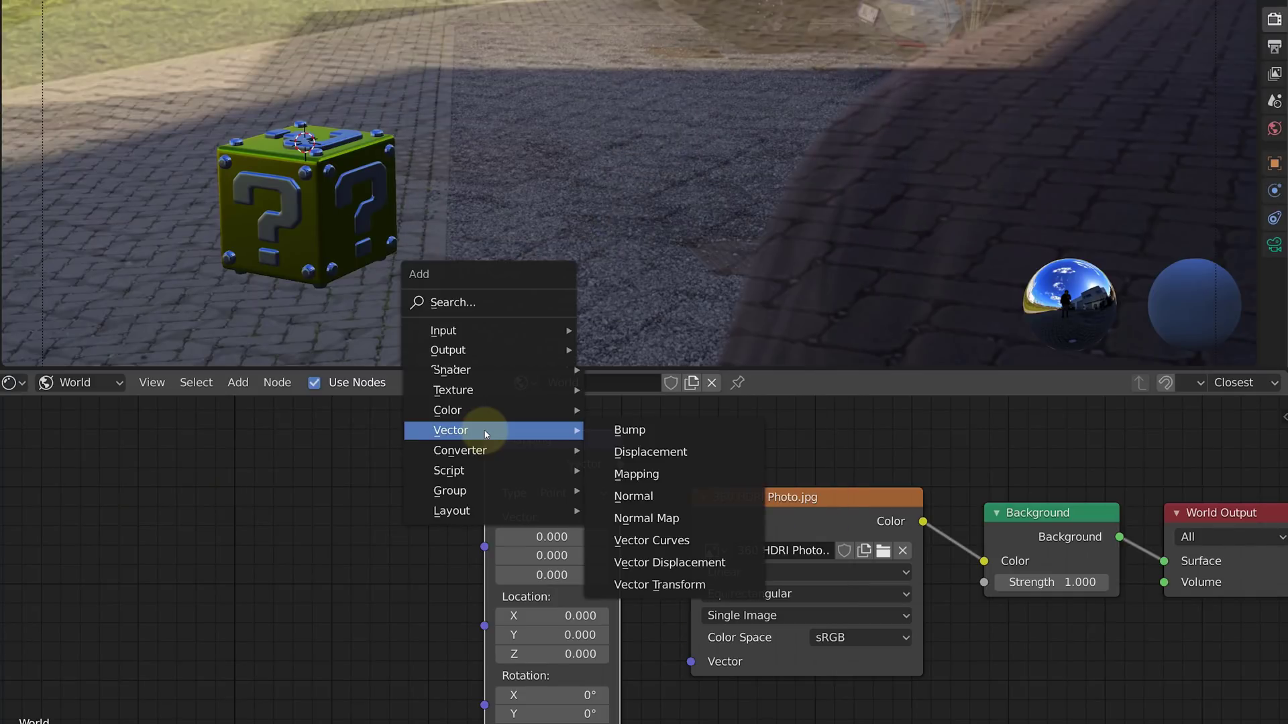
mouse_move(494, 331)
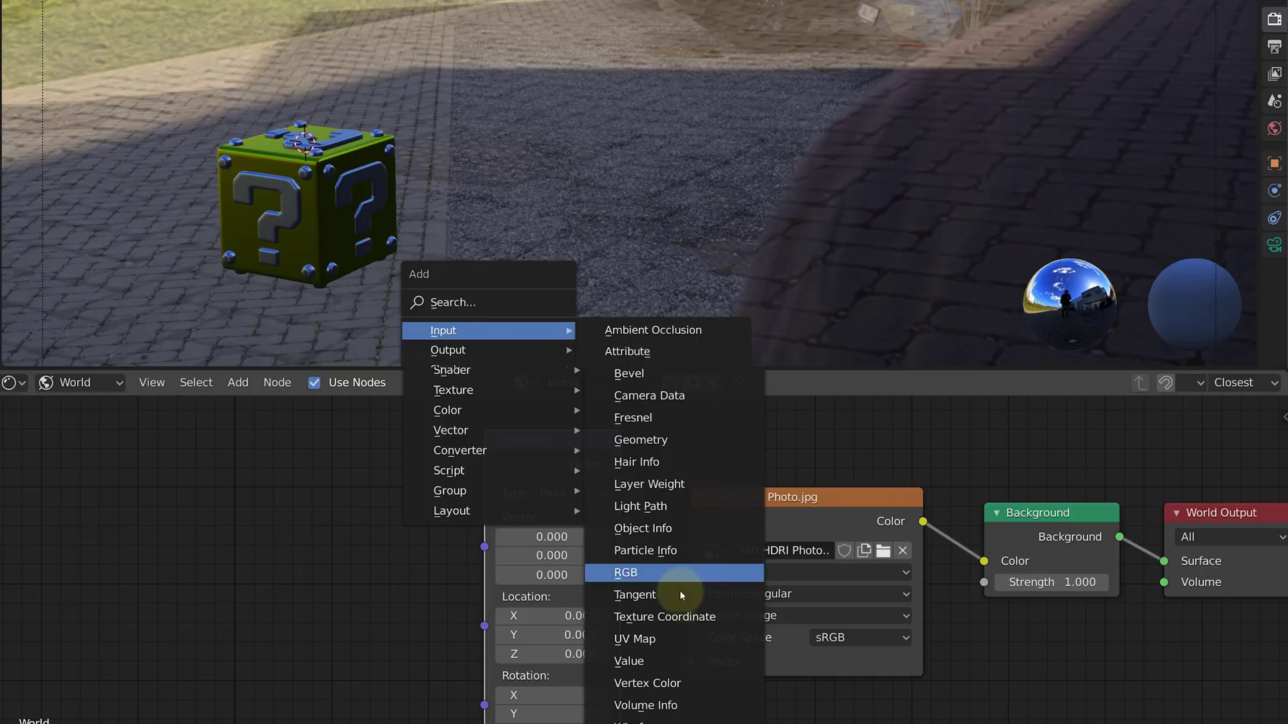
left_click(693, 615)
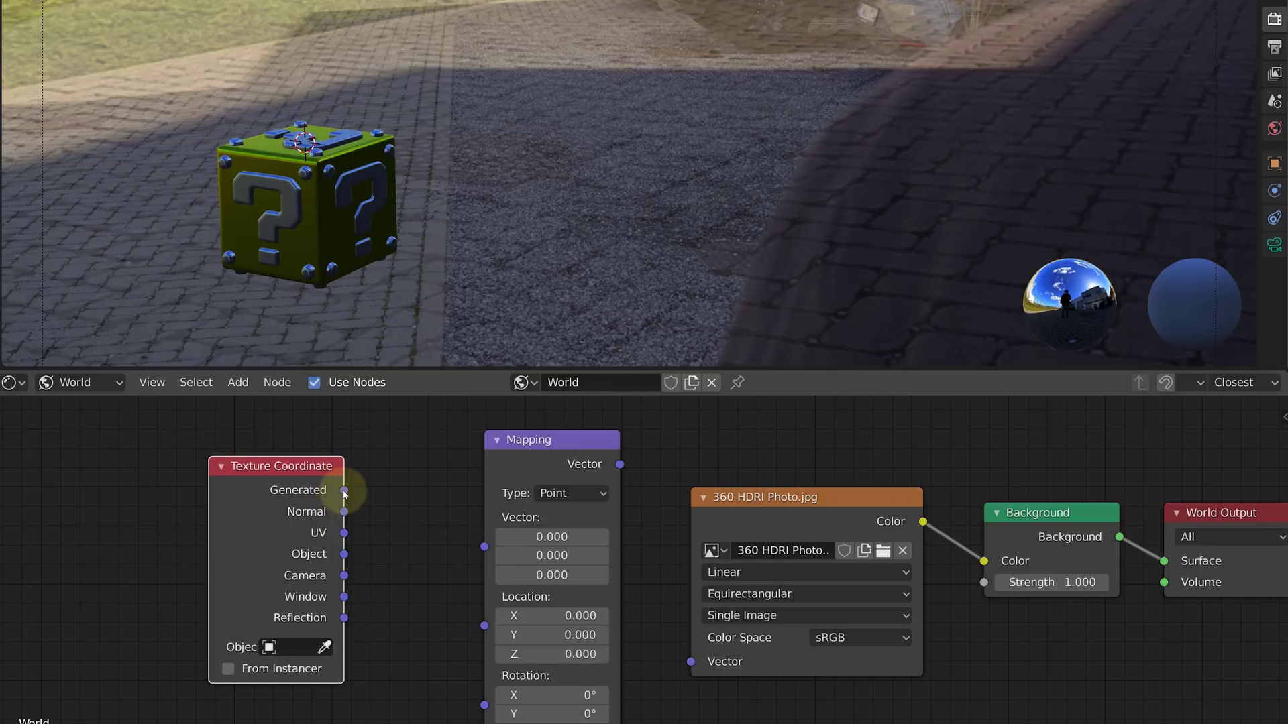
- Link the Generated coordinates through the Mapping node to the HDRI texture's Vector and adjust the mapping's Z rotation
left_click_drag(487, 546, 488, 547)
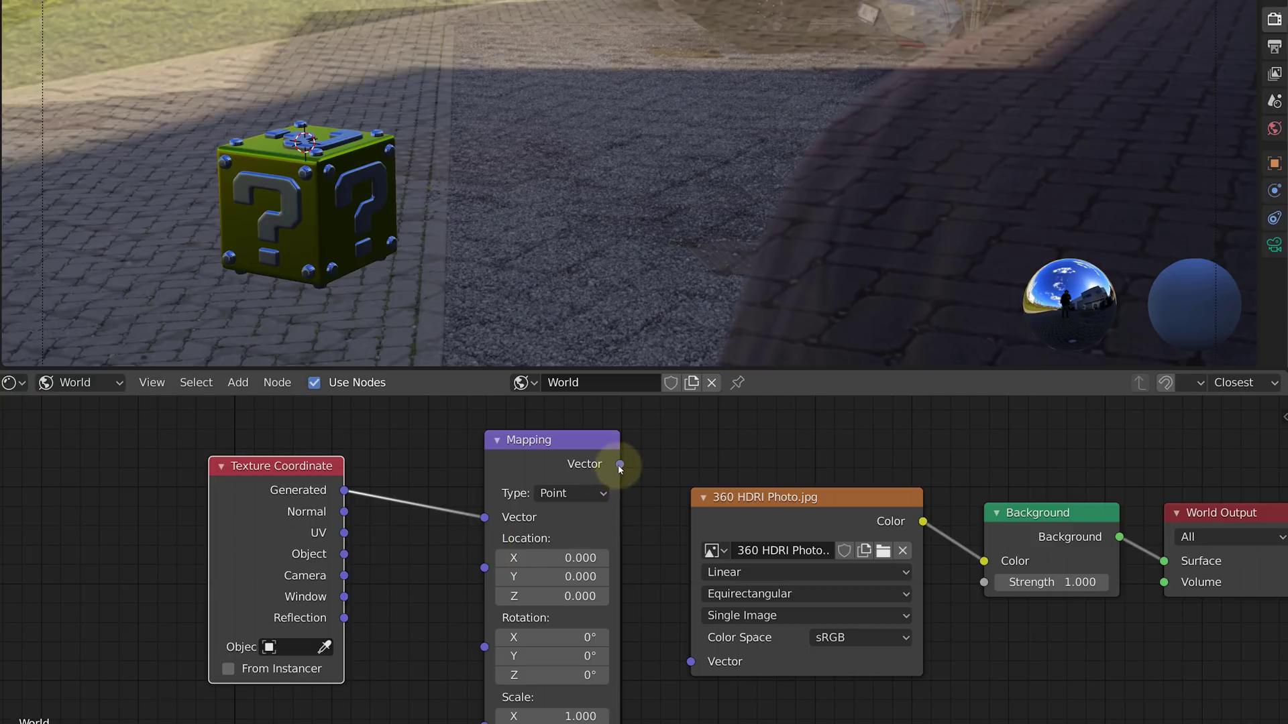
left_click_drag(685, 662, 688, 663)
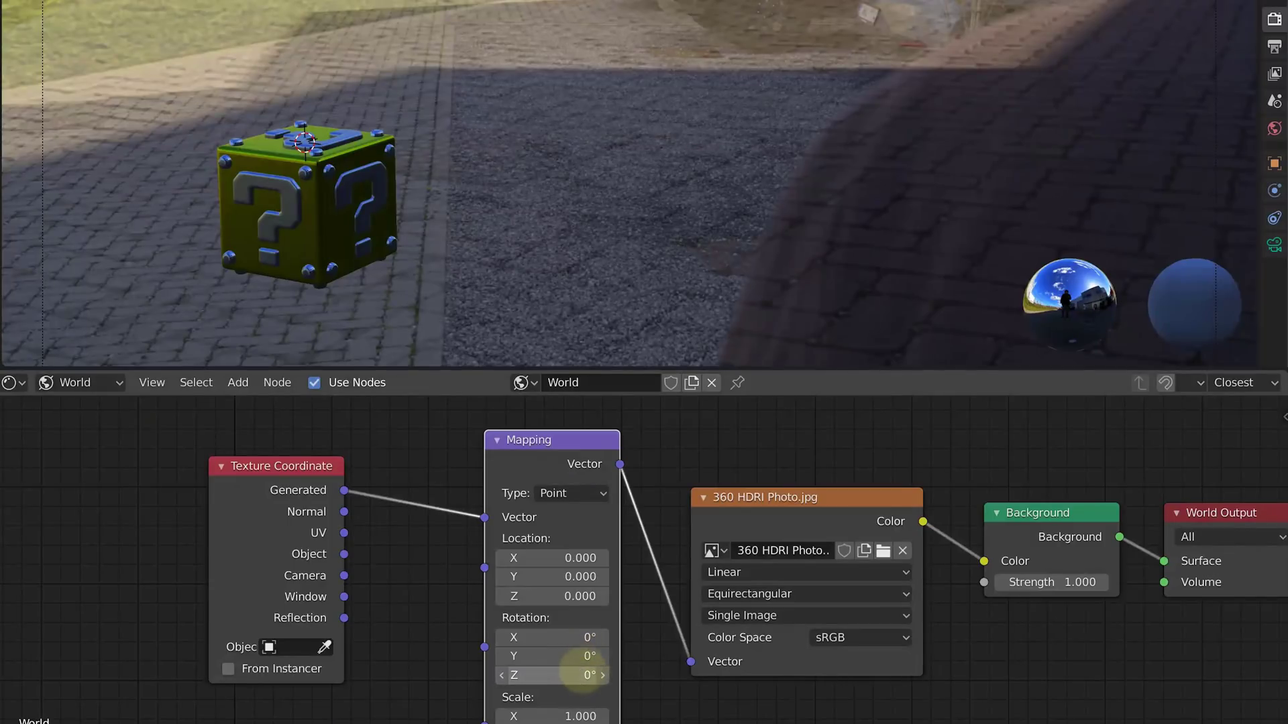
left_click_drag(578, 673, 1261, 643)
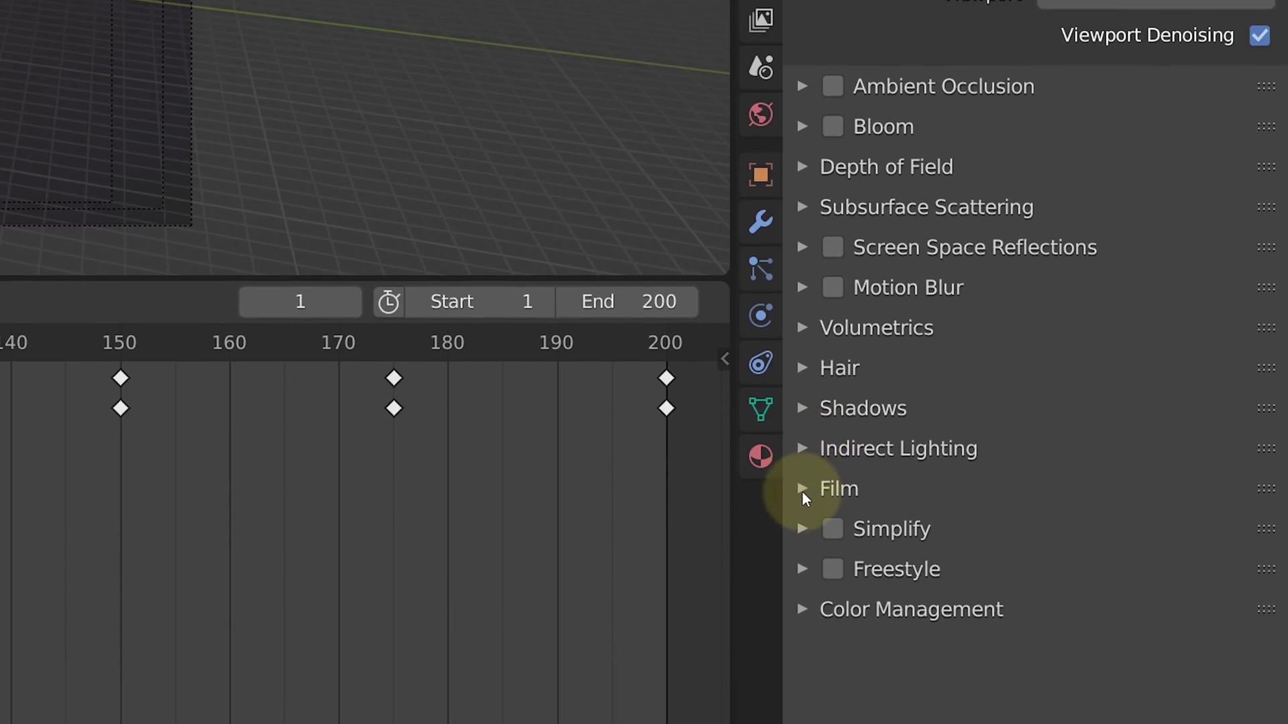
- Expand the Film render settings
left_click(803, 490)
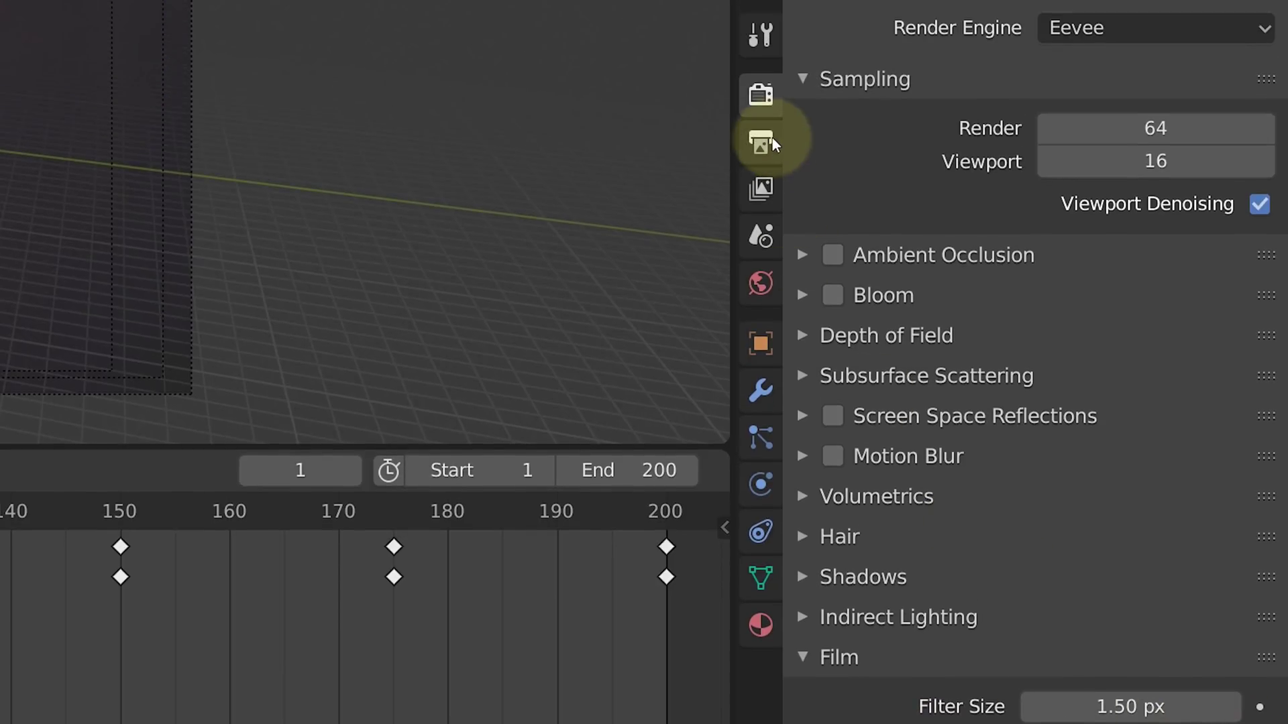
- Set the render output file format to FFmpeg video with a Quicktime container
left_click(771, 138)
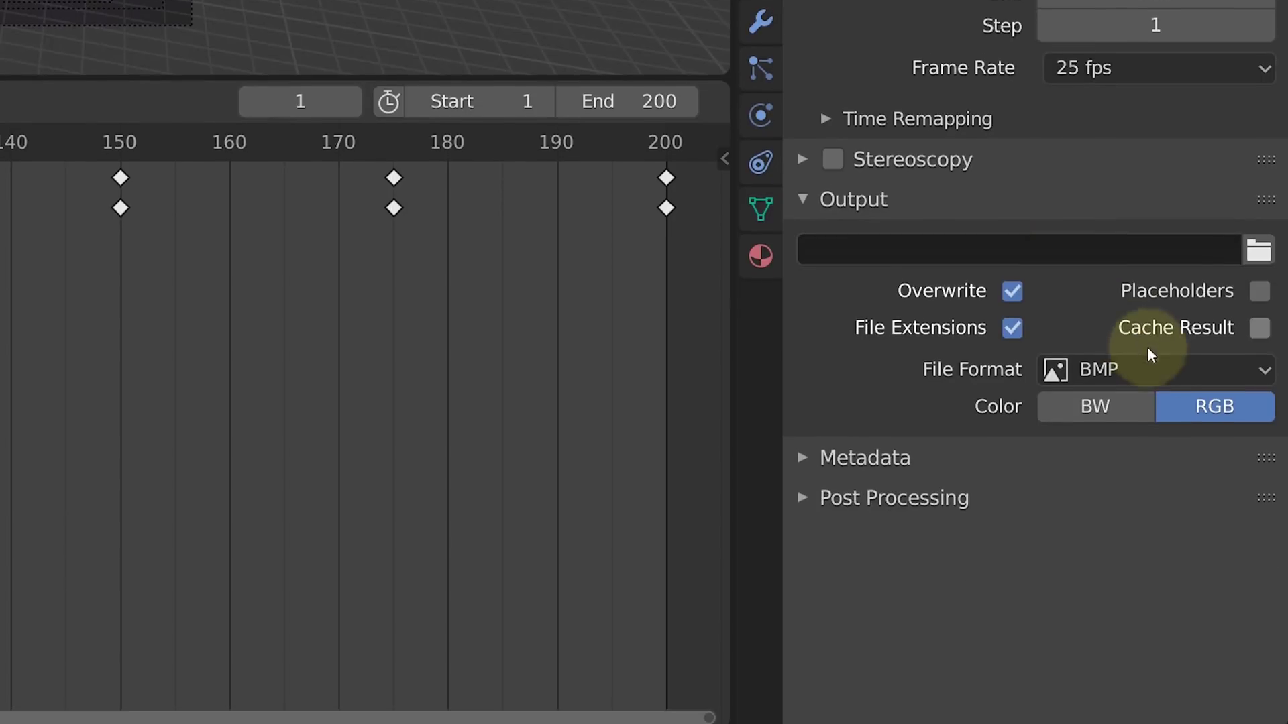
left_click(1166, 364)
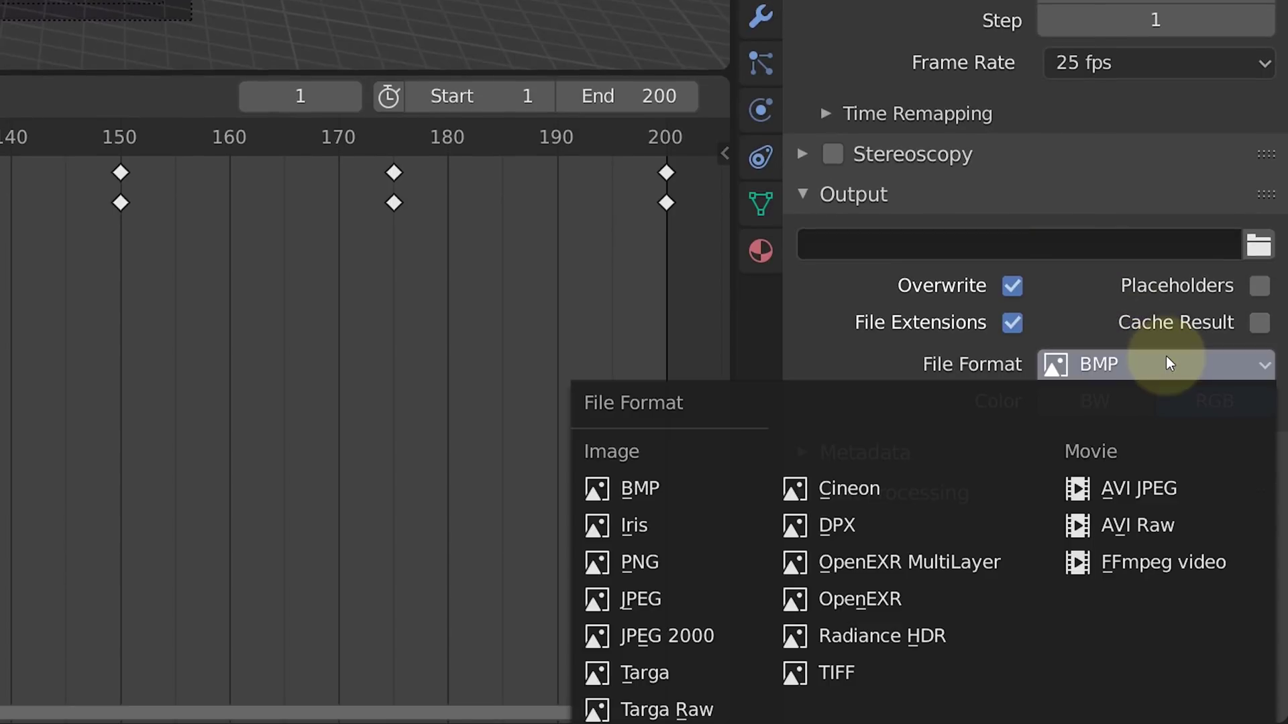
left_click(1165, 558)
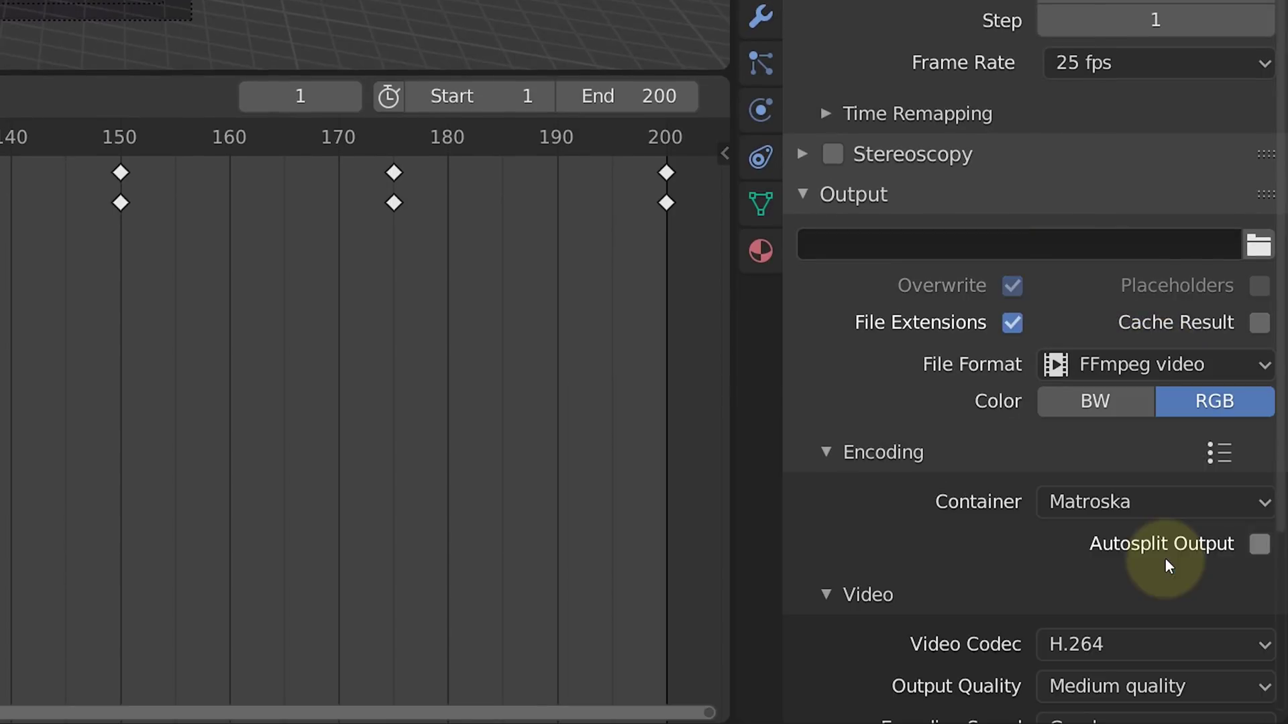
left_click(1117, 504)
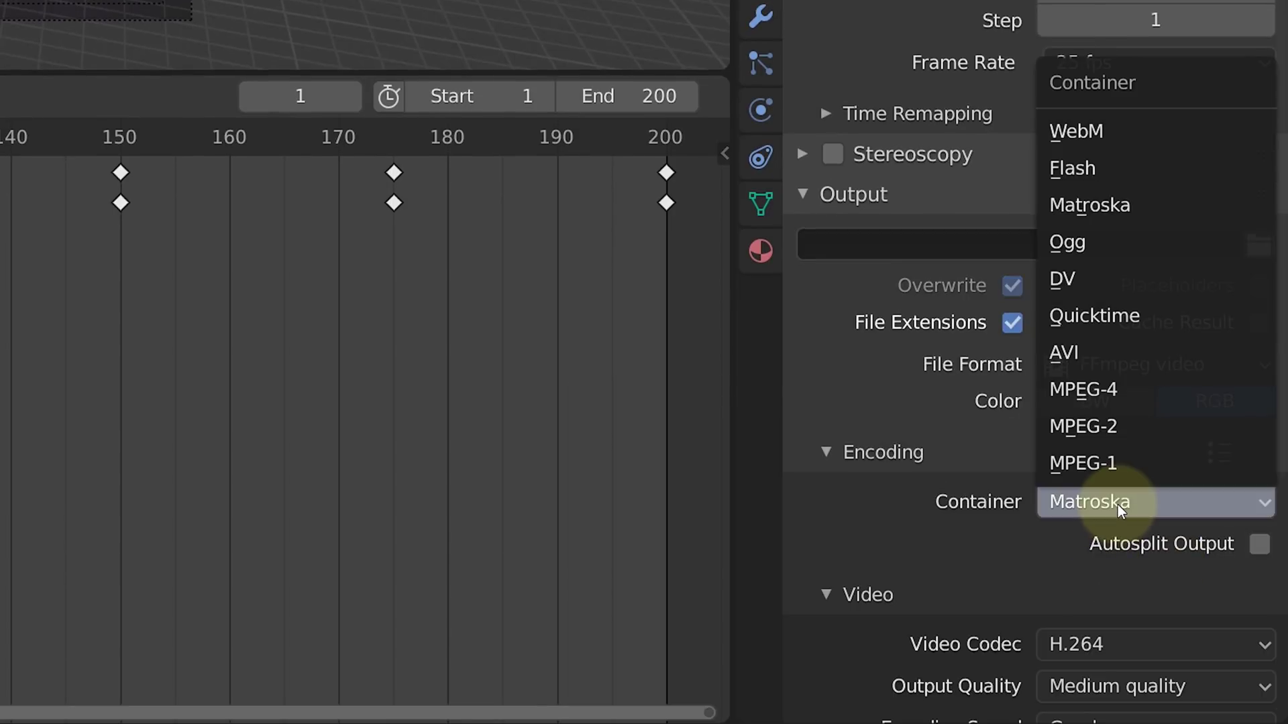
left_click(1139, 320)
- Set the video codec to PNG and the output colour to RGBA
scroll(1143, 328, "down", 3)
scroll(1139, 319, "down", 1)
left_click(1153, 441)
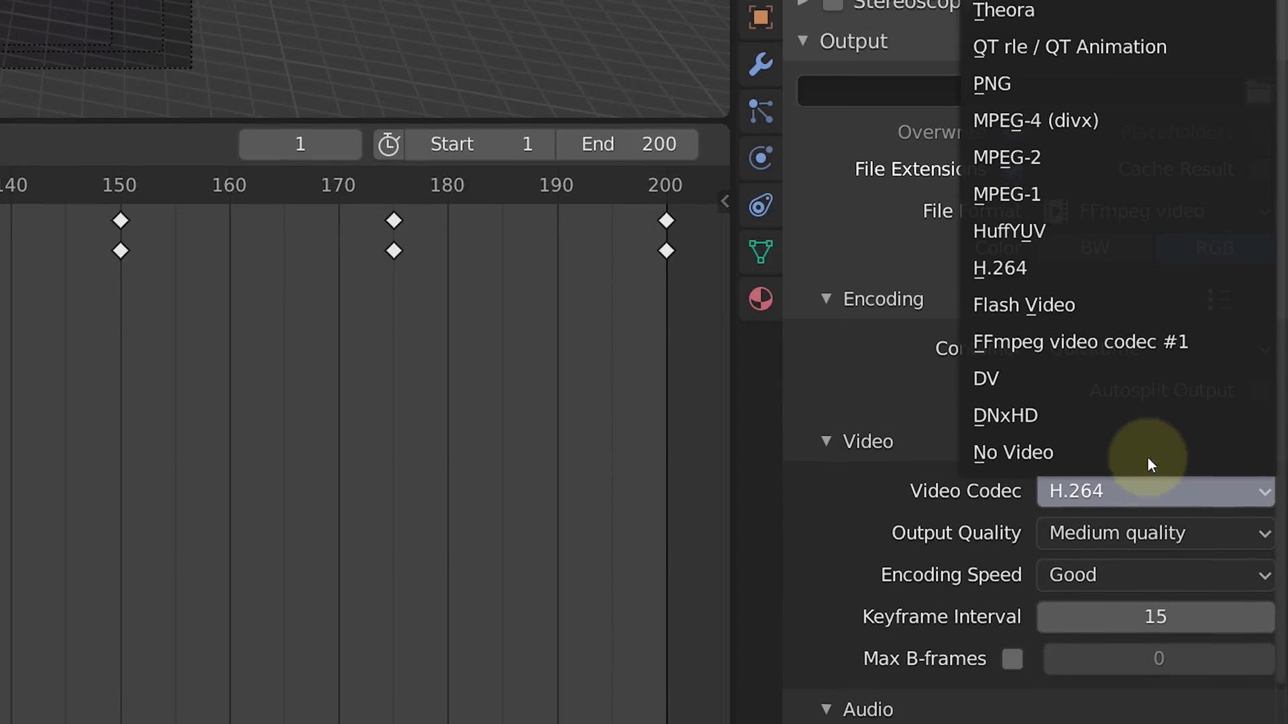
left_click(1133, 110)
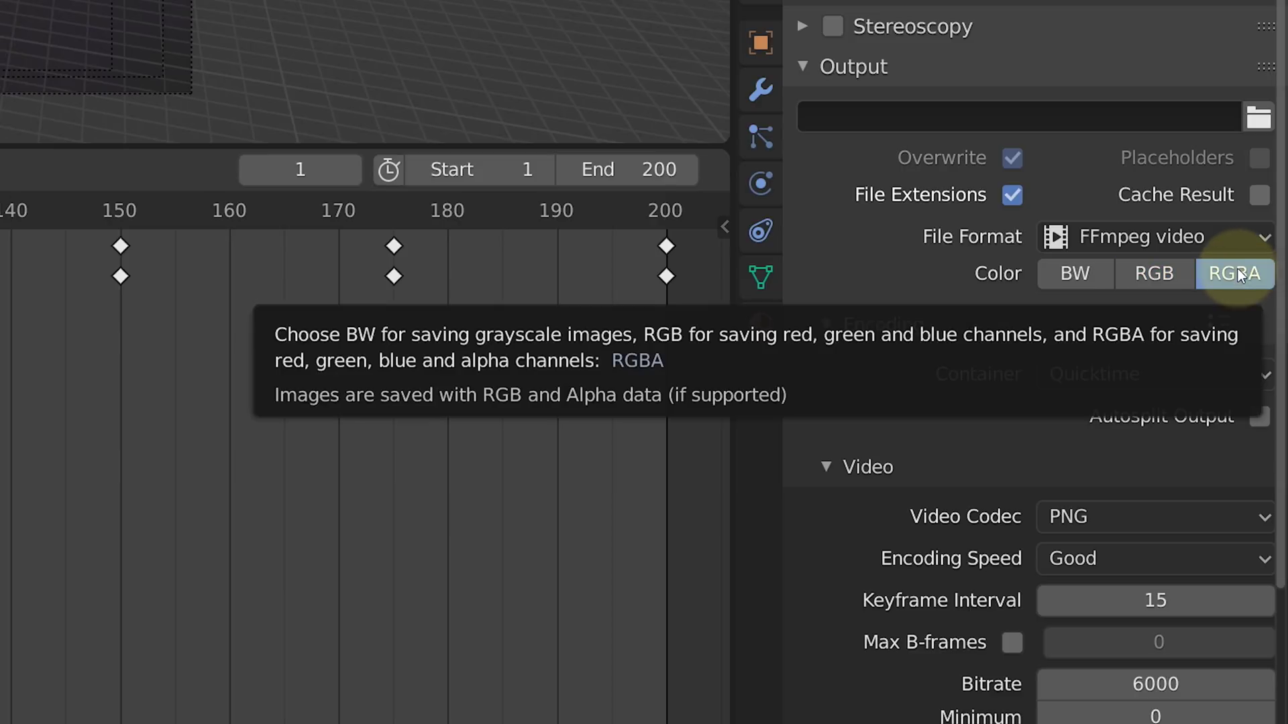
- Choose an output file location for the video and render the animation
left_click(1108, 117)
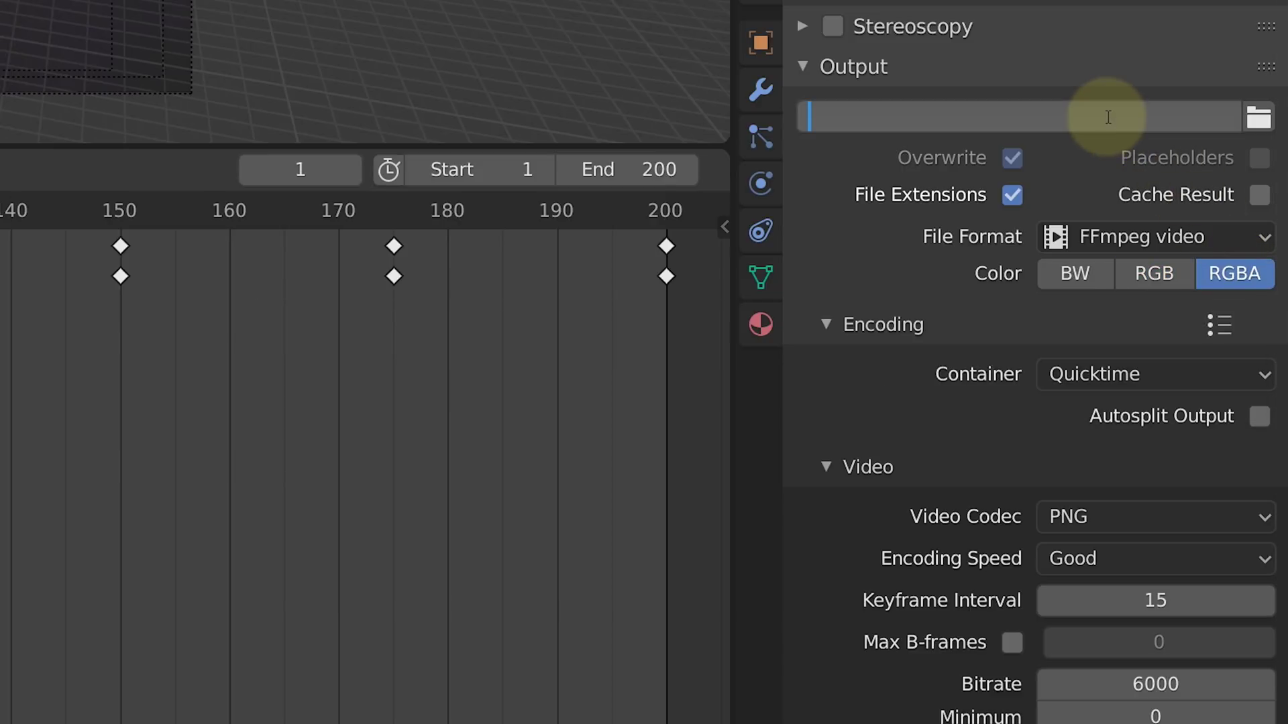
left_click(1258, 117)
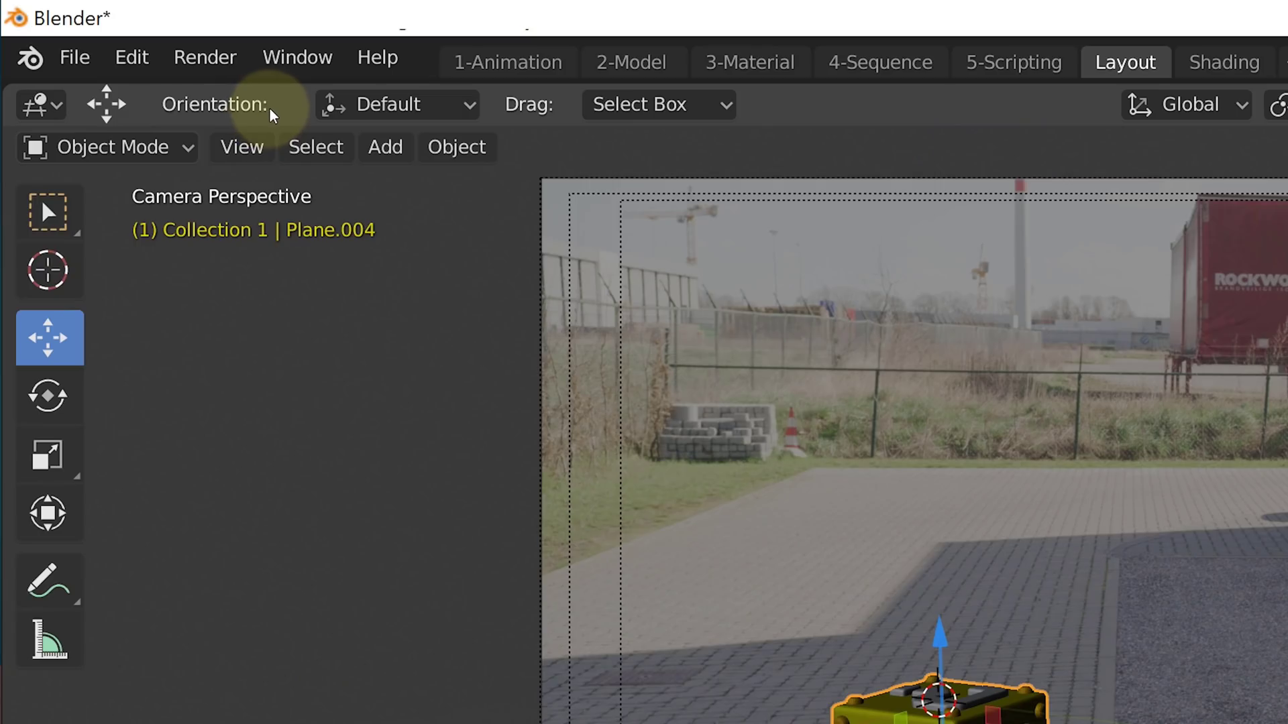
left_click(228, 67)
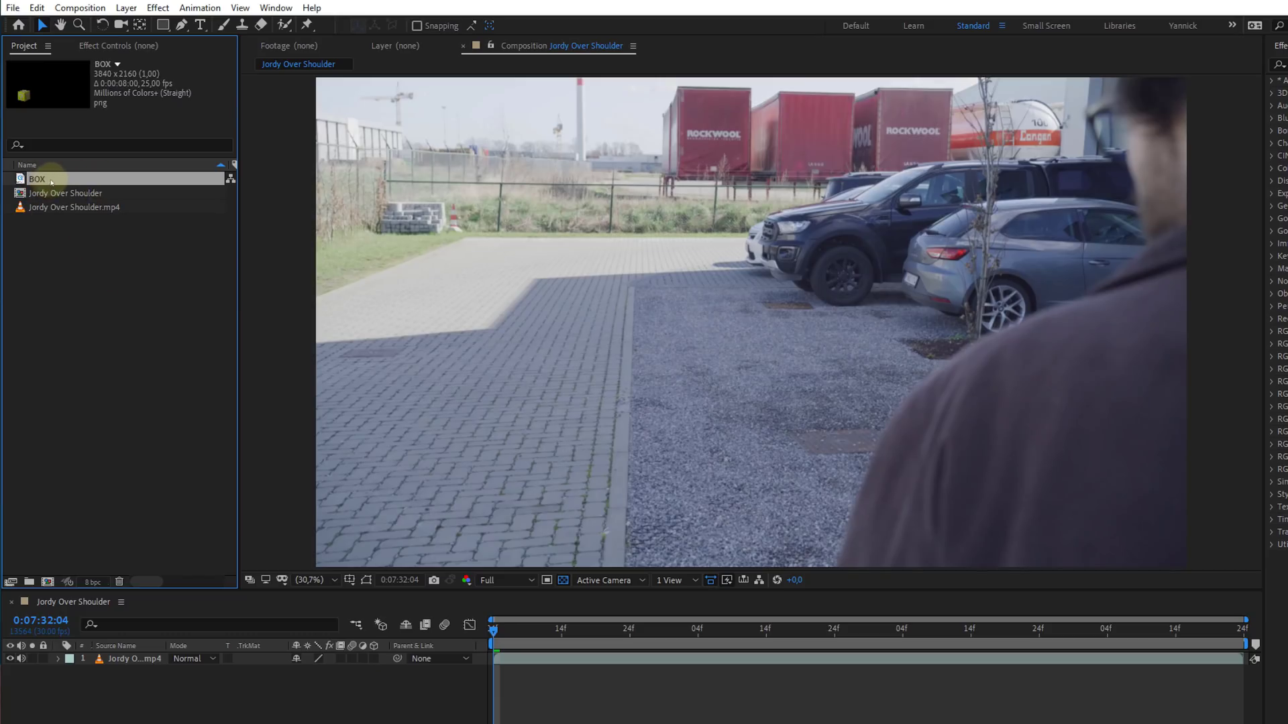
- Switch to After Effects, place the BOX render above the camera footage in the composition, and duplicate the footage layer
left_click_drag(59, 194, 110, 654)
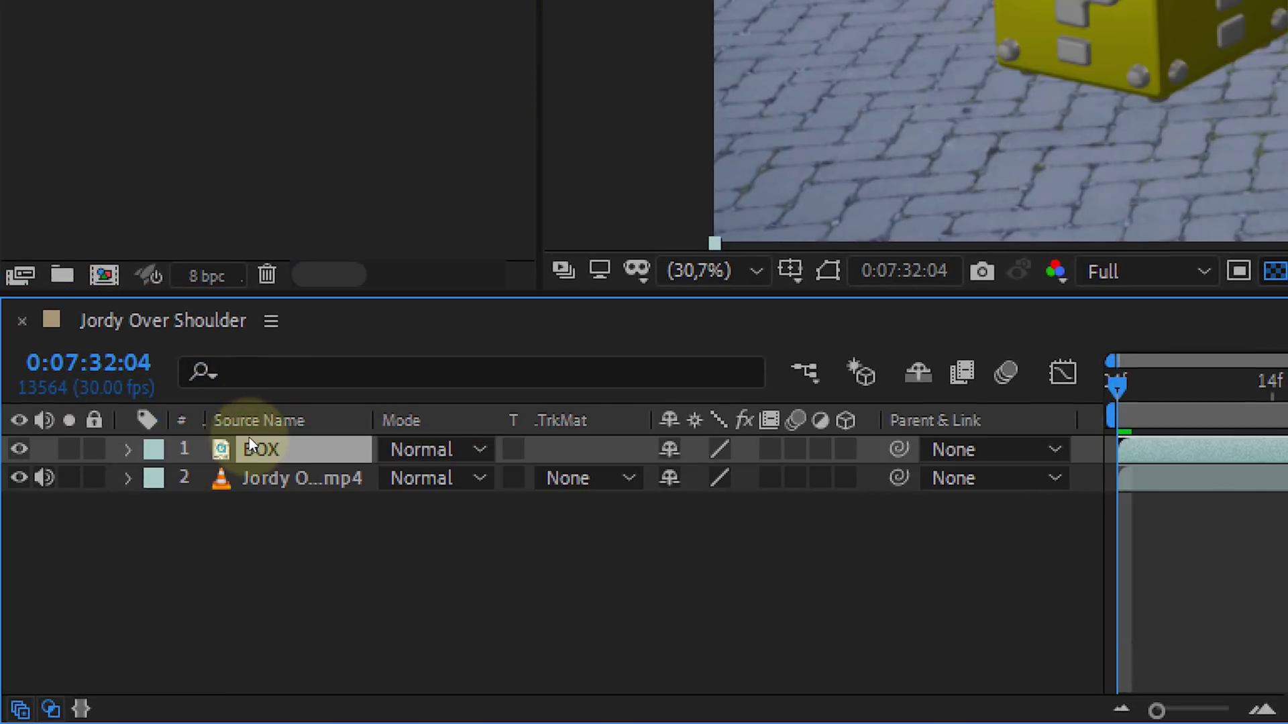
left_click(270, 479)
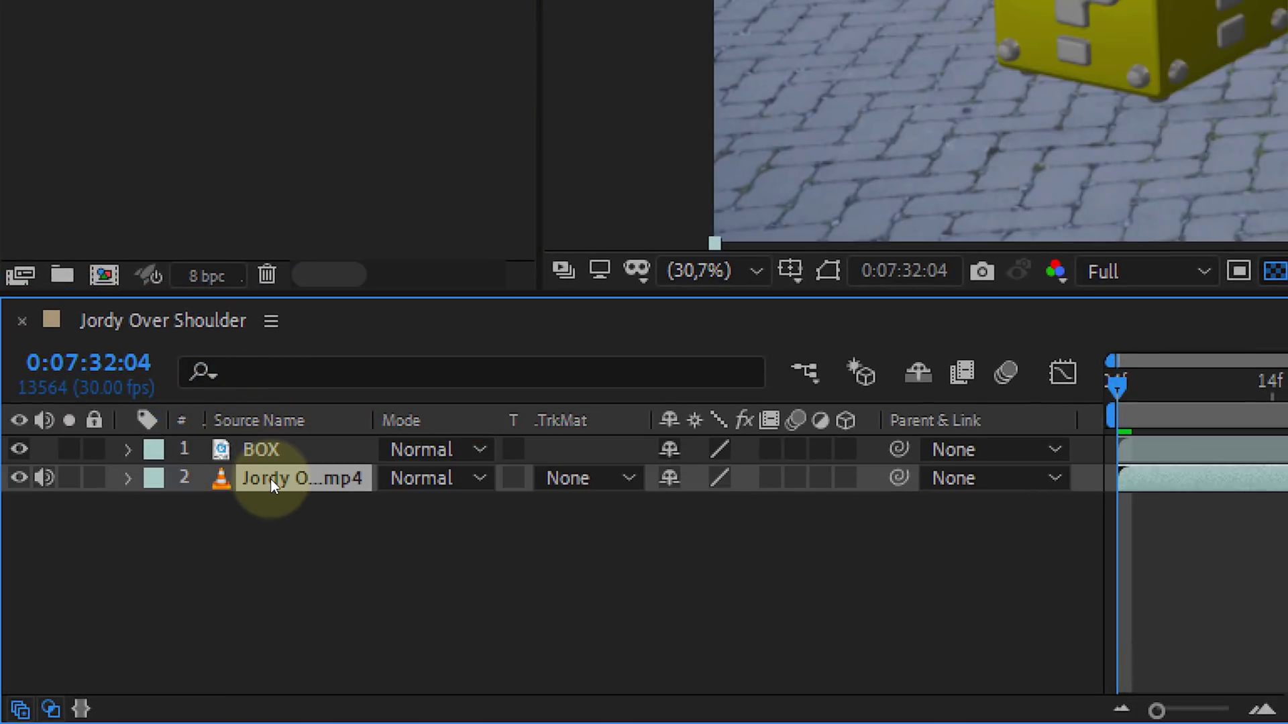
key("ctrl+d")
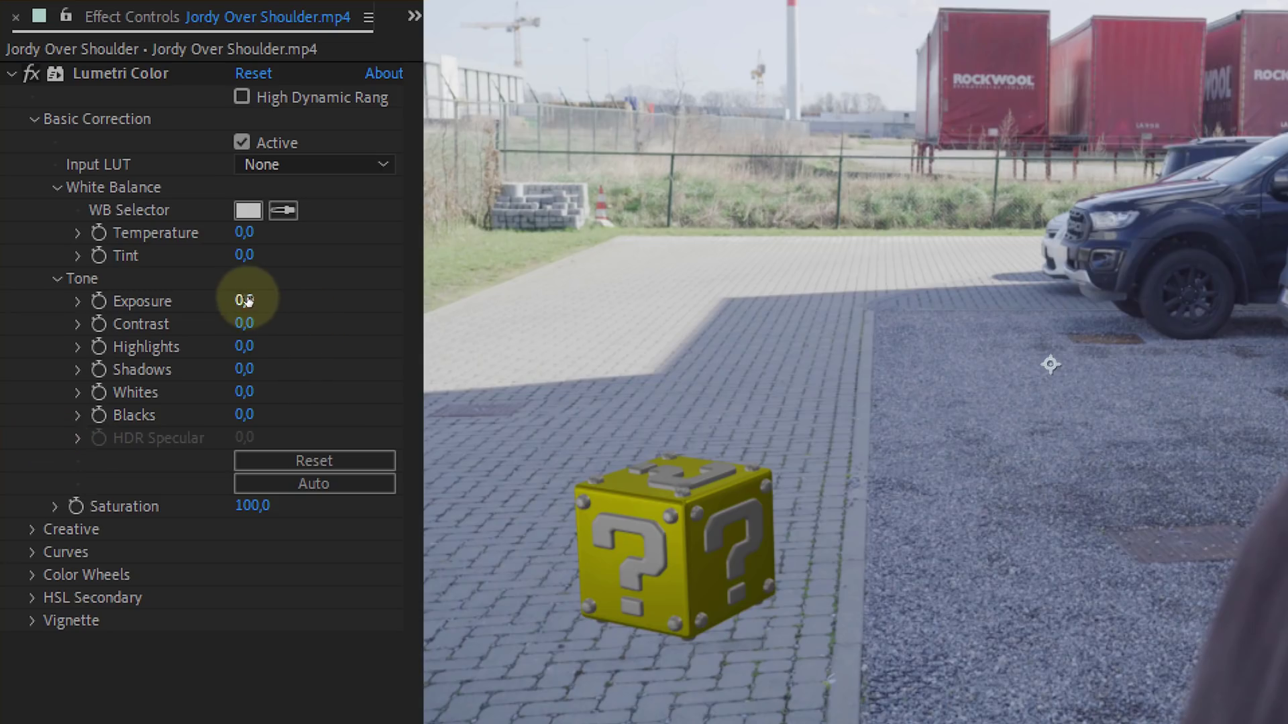
- Darken the duplicated footage with Lumetri Color to exposure -2.5, shadows -28 and blacks -13, and mask it for the cube's shadow
left_click_drag(248, 296, 218, 301)
left_click_drag(248, 370, 235, 401)
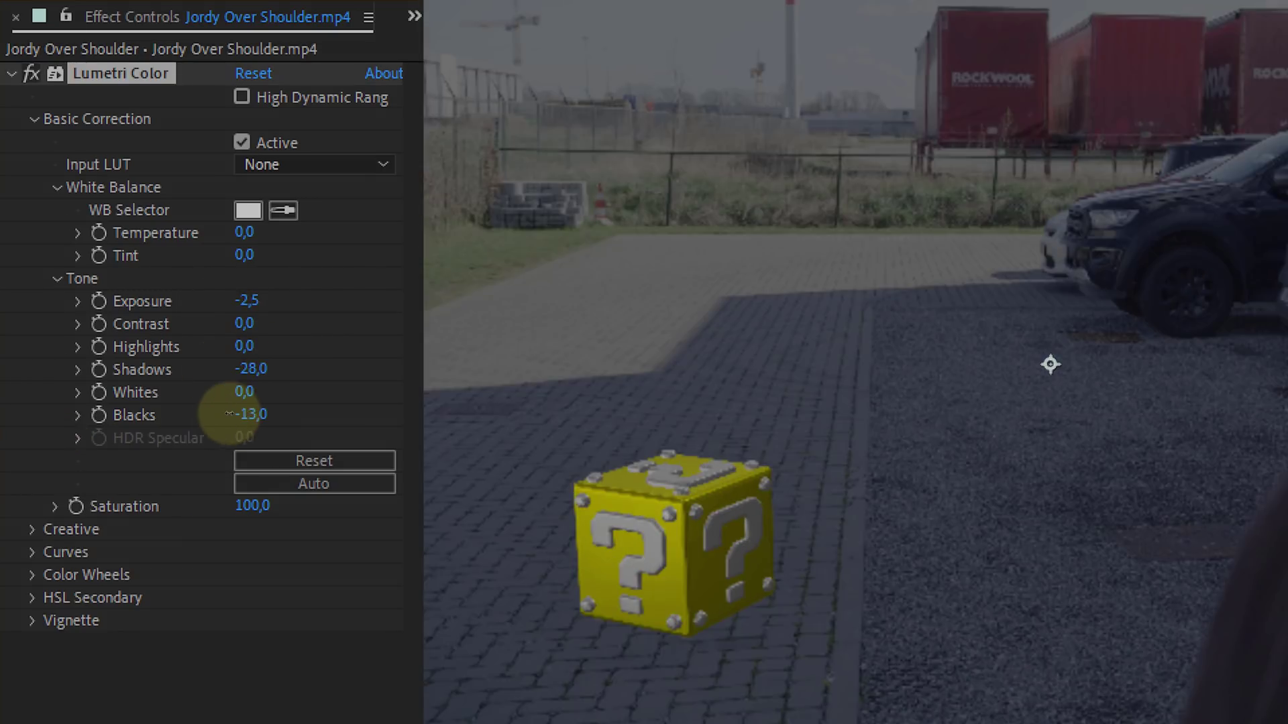
left_click(567, 609)
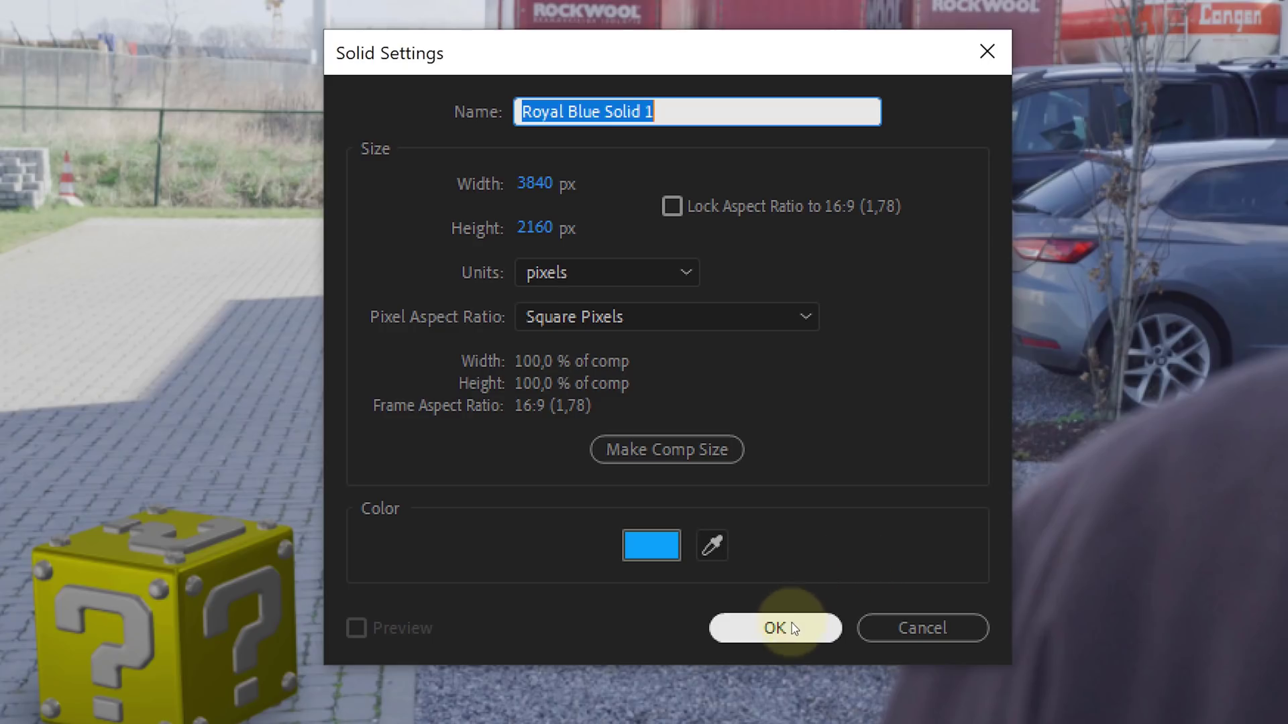
- Create a blue 3840 × 2160 px solid and move it directly below the BOX layer
left_click(775, 627)
left_click_drag(302, 453, 336, 496)
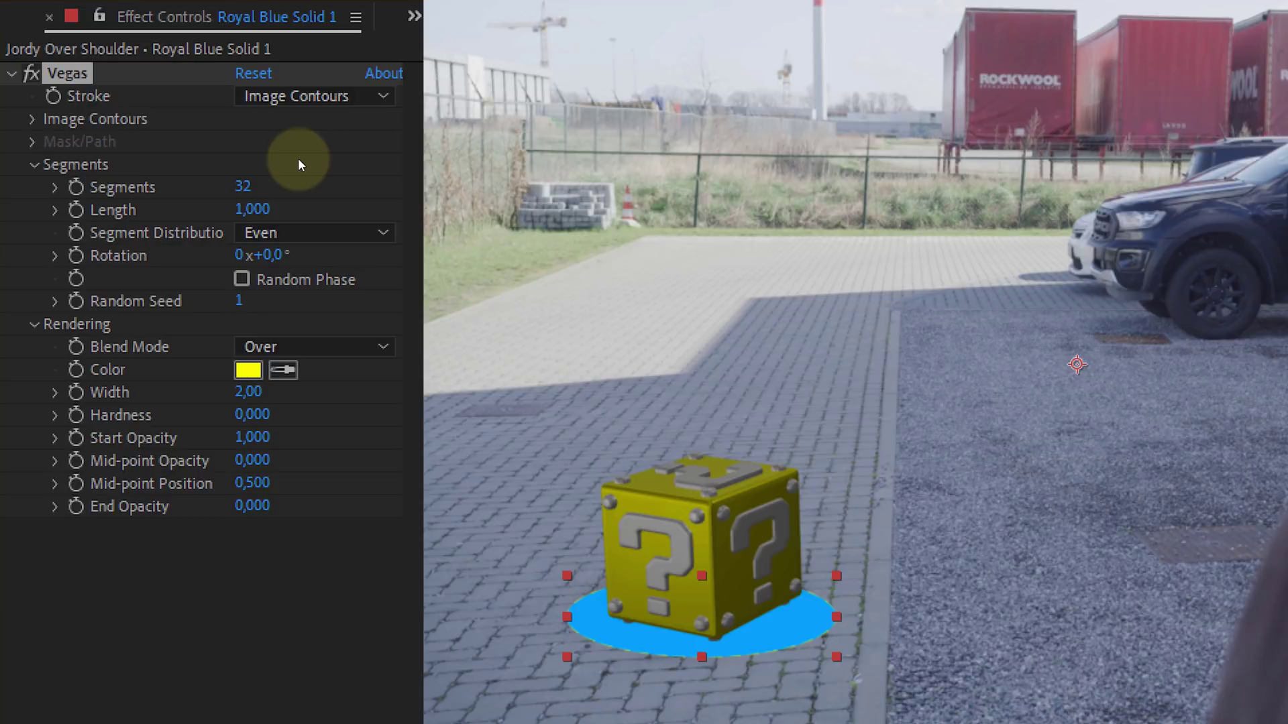
- Set the Vegas effect on the blue ellipse to 250 segments, Stencil blend mode, a blue colour and a width of 16.7
left_click_drag(243, 186, 520, 78)
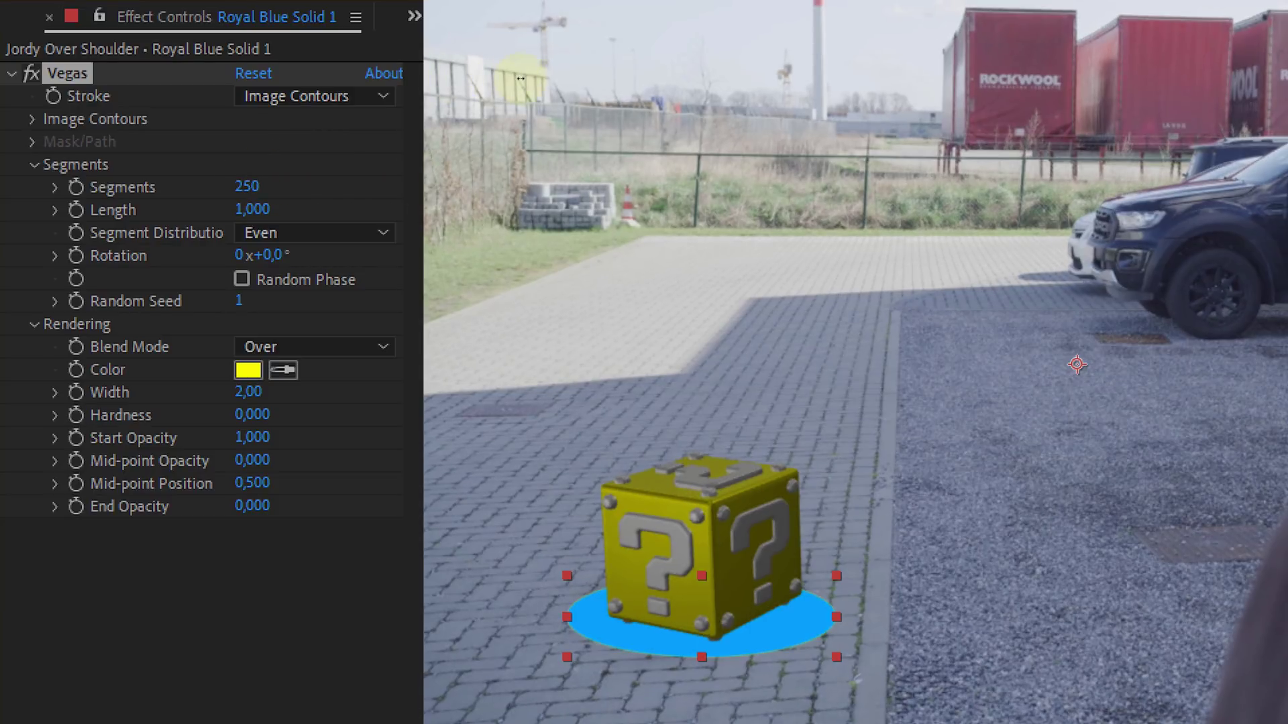
left_click(288, 342)
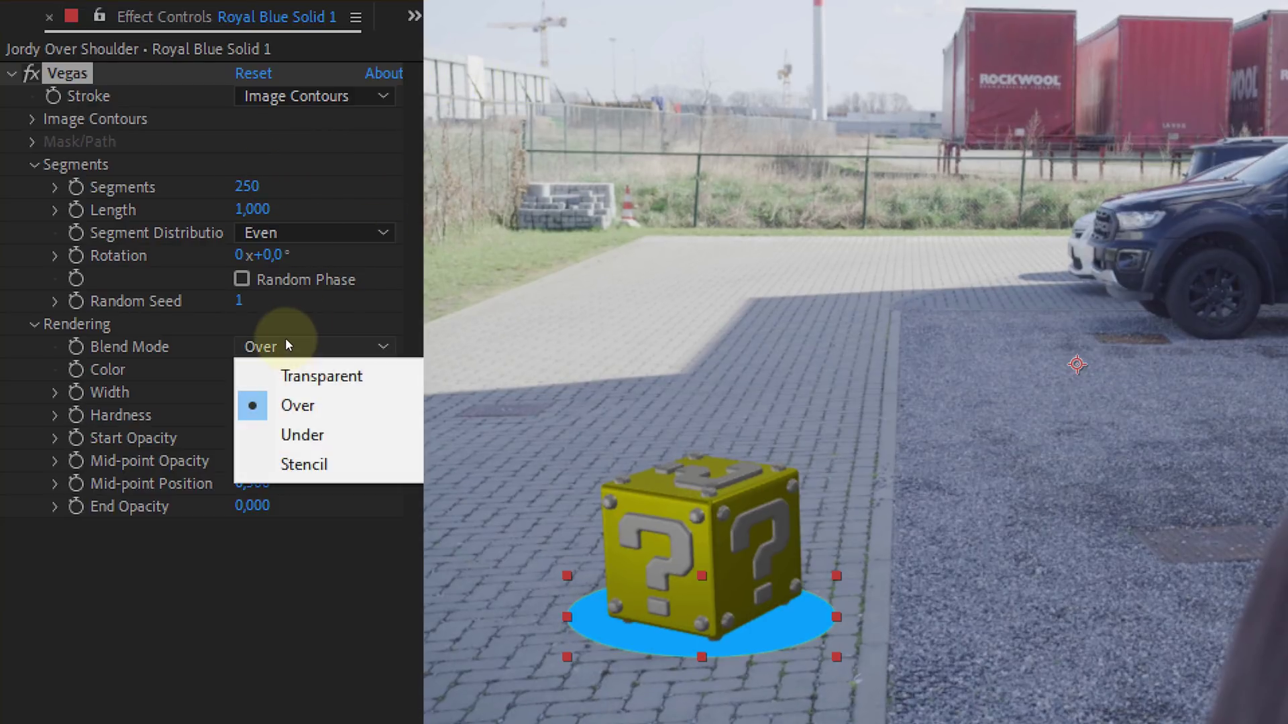
left_click(316, 464)
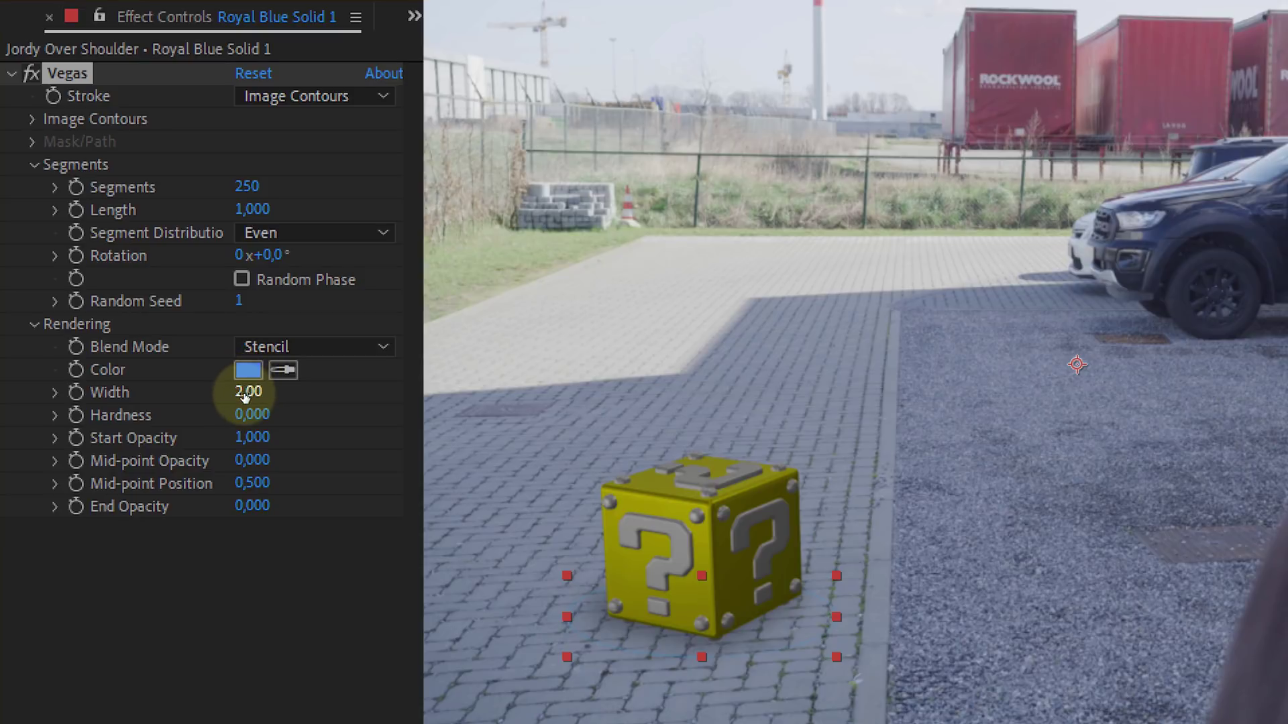
left_click_drag(249, 391, 320, 392)
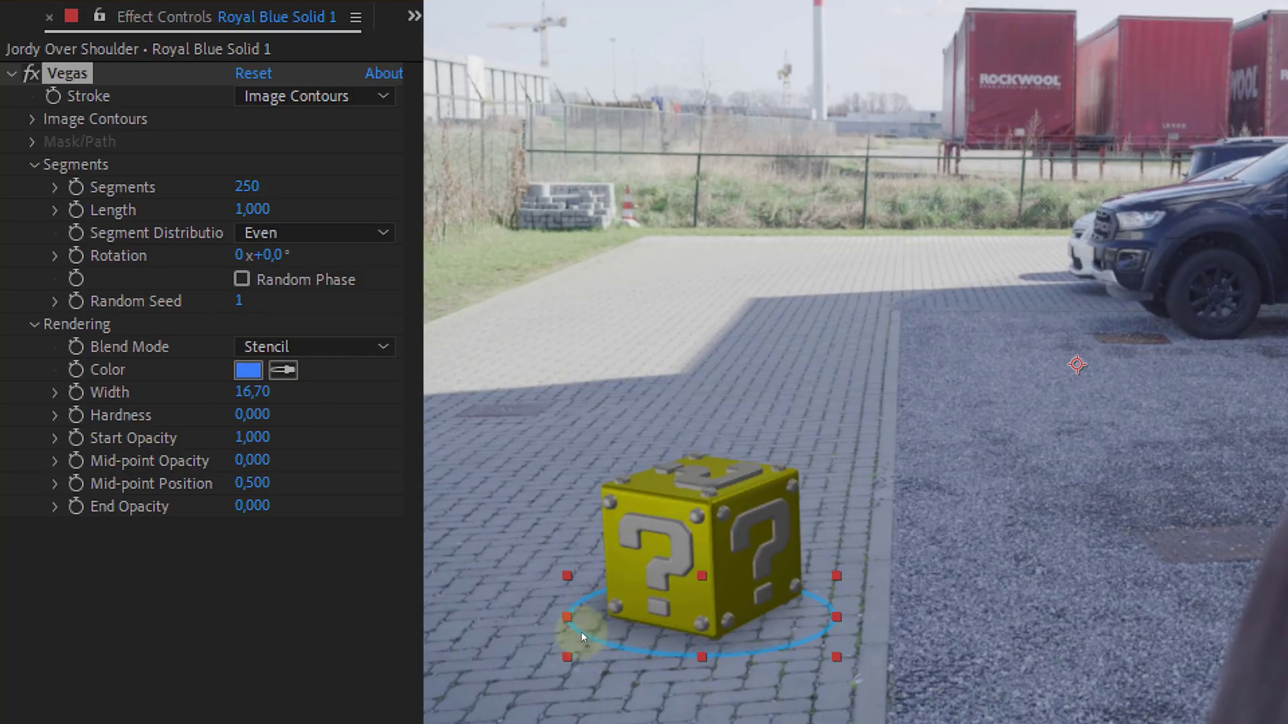
- Add a Directional Blur to the blue ring with a blur length of 10
key("ctrl+alt+shift+e")
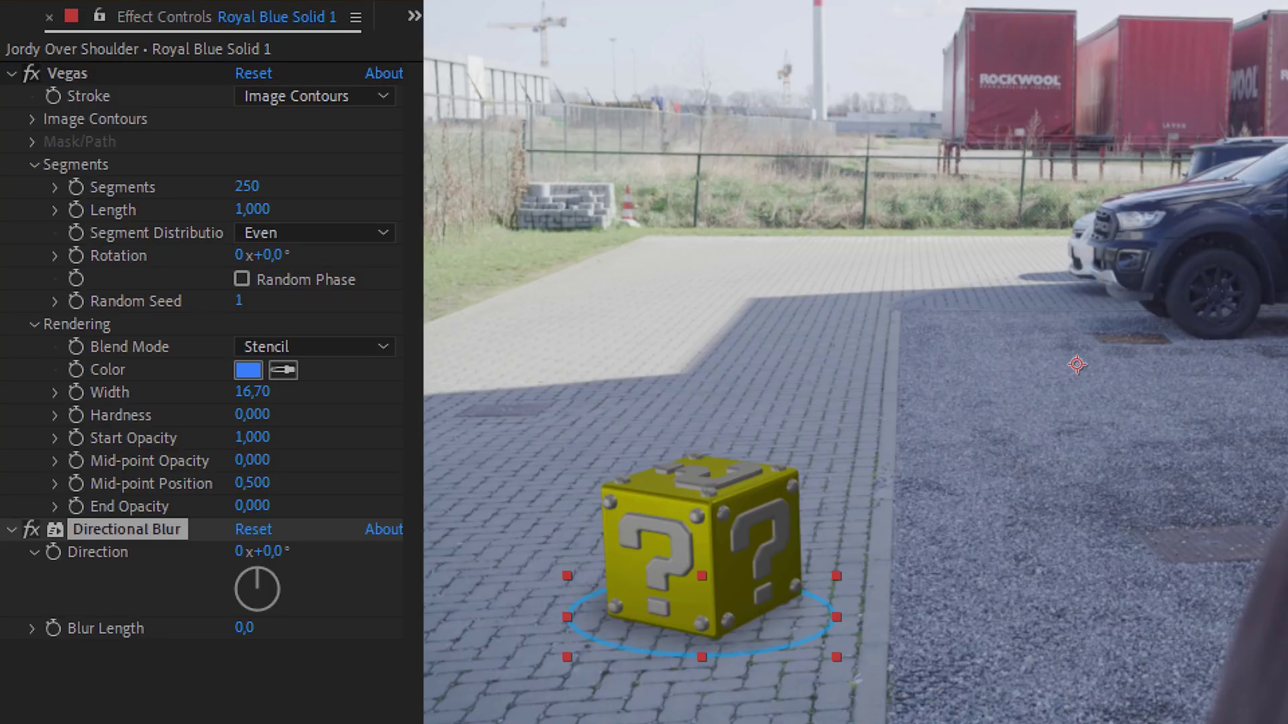
left_click(262, 662)
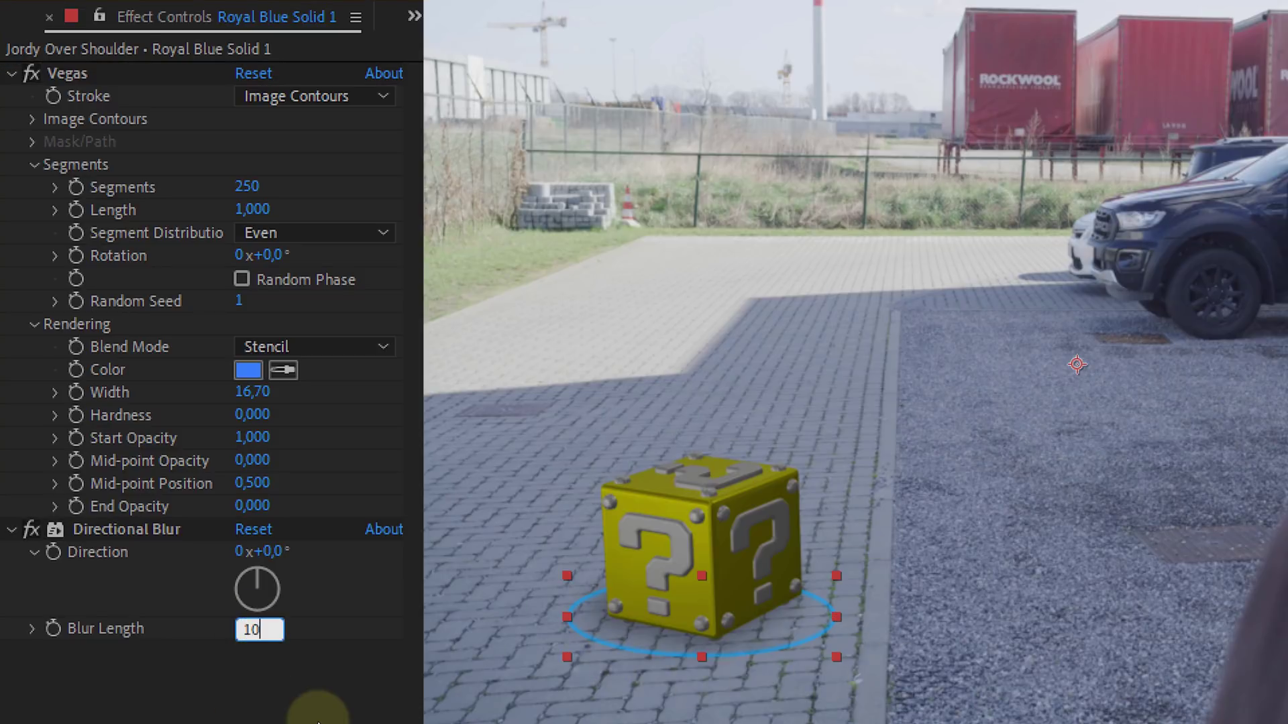
type("10")
key("Return")
- Duplicate the blue solid layer and move the copy above the BOX layer
left_click(296, 476)
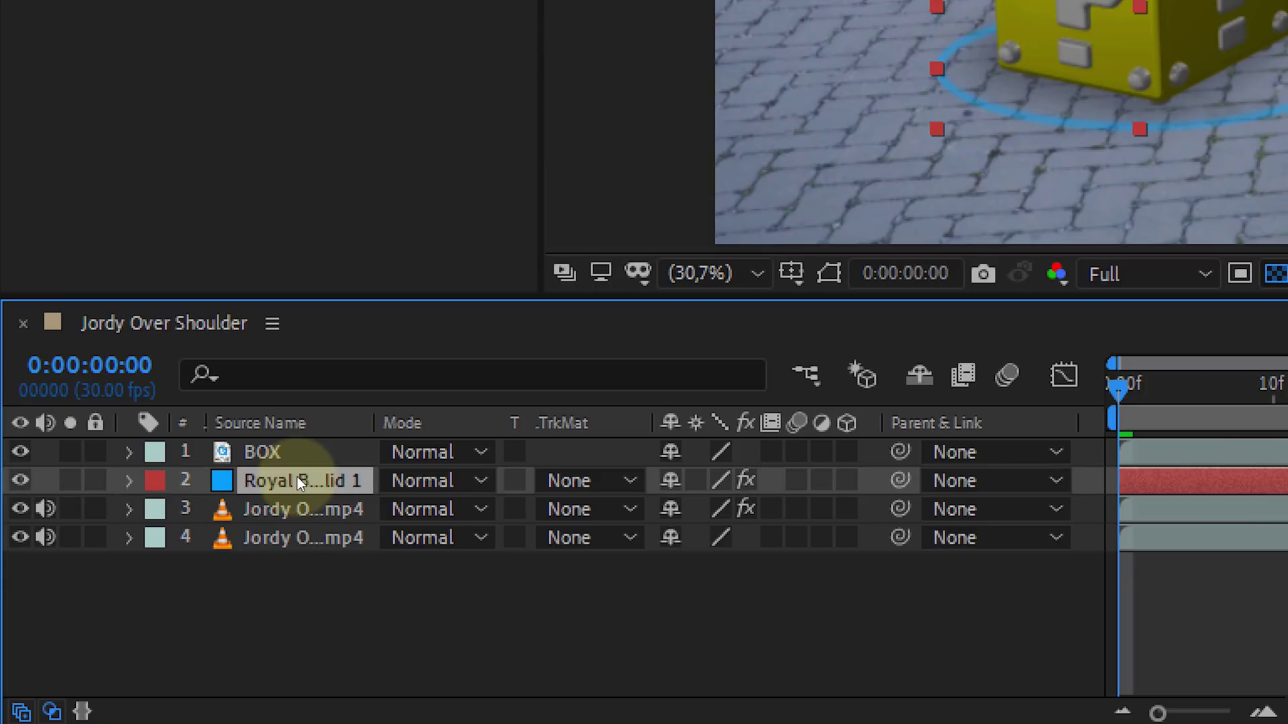
key("ctrl+d")
left_click_drag(297, 477, 306, 447)
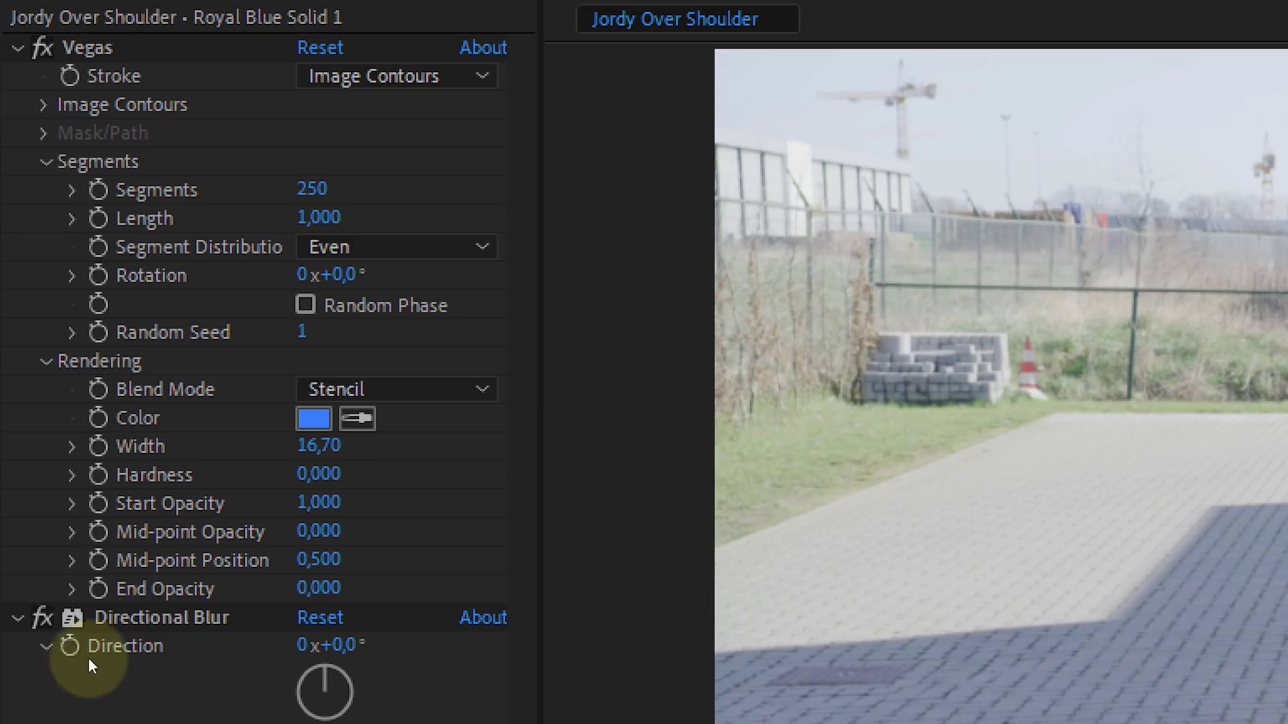
- Remove the Directional Blur and Vegas effects from the duplicated solid
left_click(122, 614)
key("Delete")
left_click(118, 46)
key("Delete")
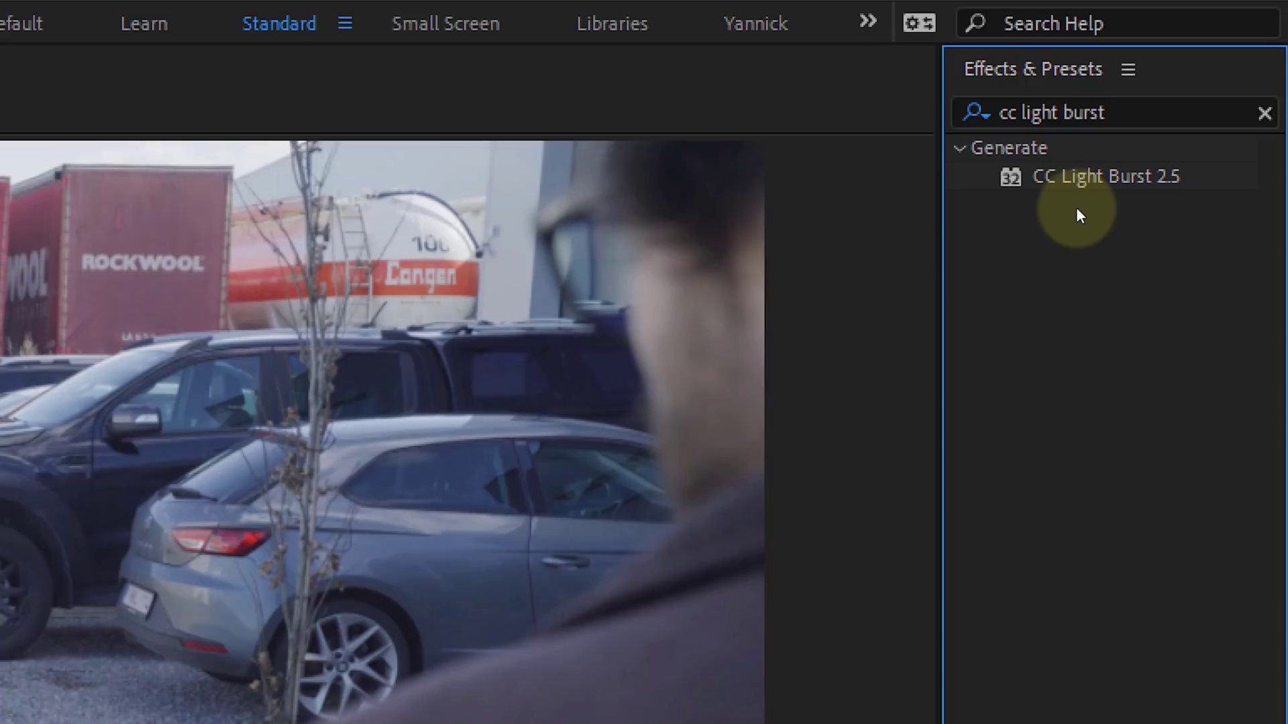
- Apply CC Light Burst 2.5 to the duplicated solid and place its center below the cube
left_click(1084, 177)
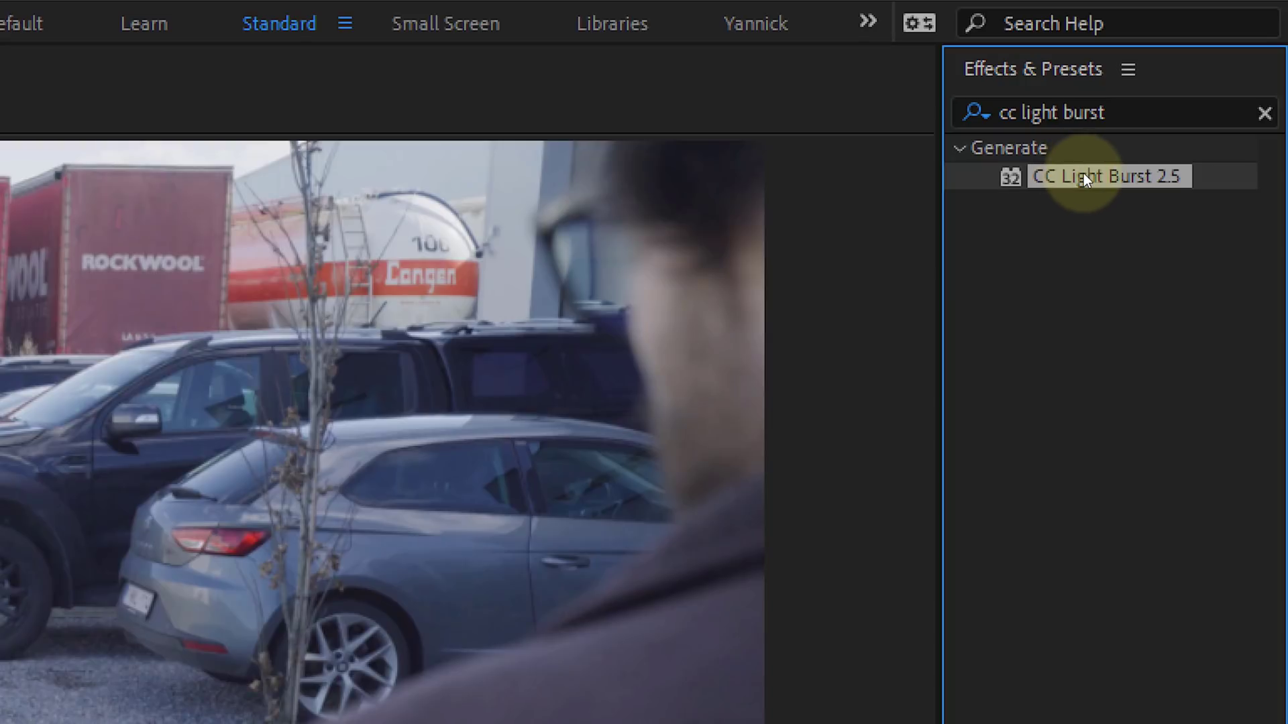
left_click_drag(1083, 175, 310, 440)
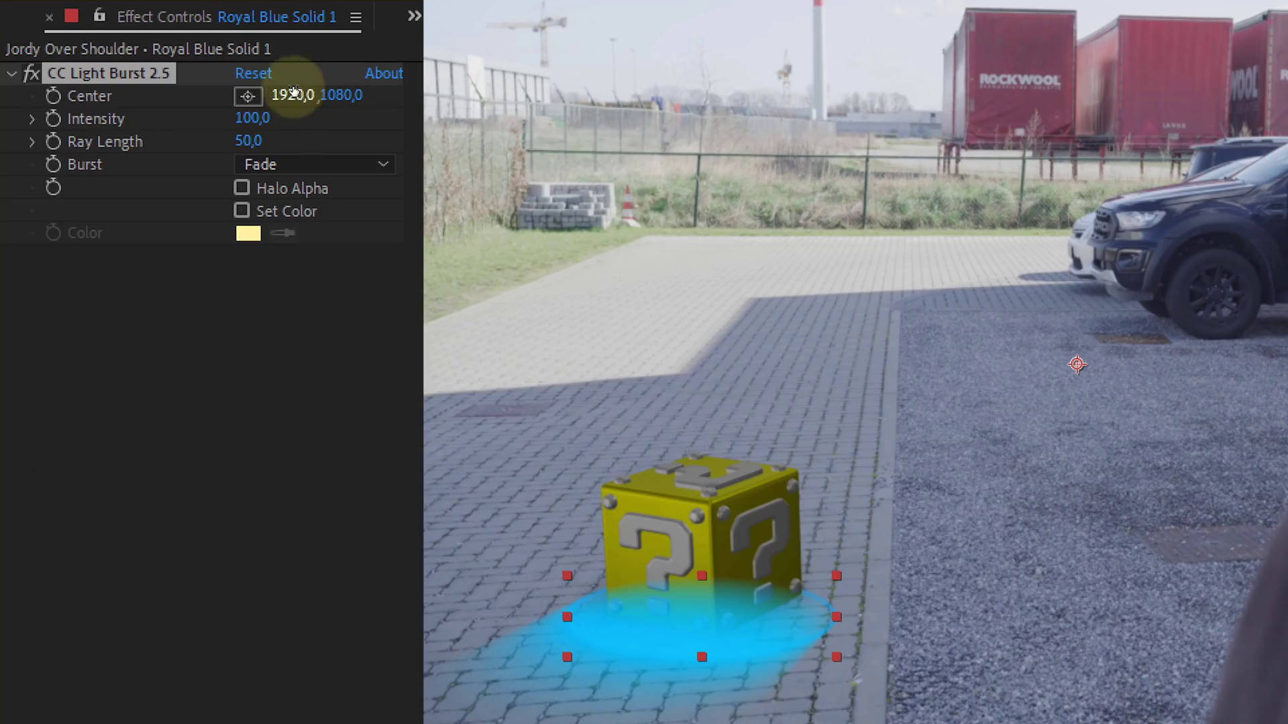
left_click(248, 97)
left_click(706, 711)
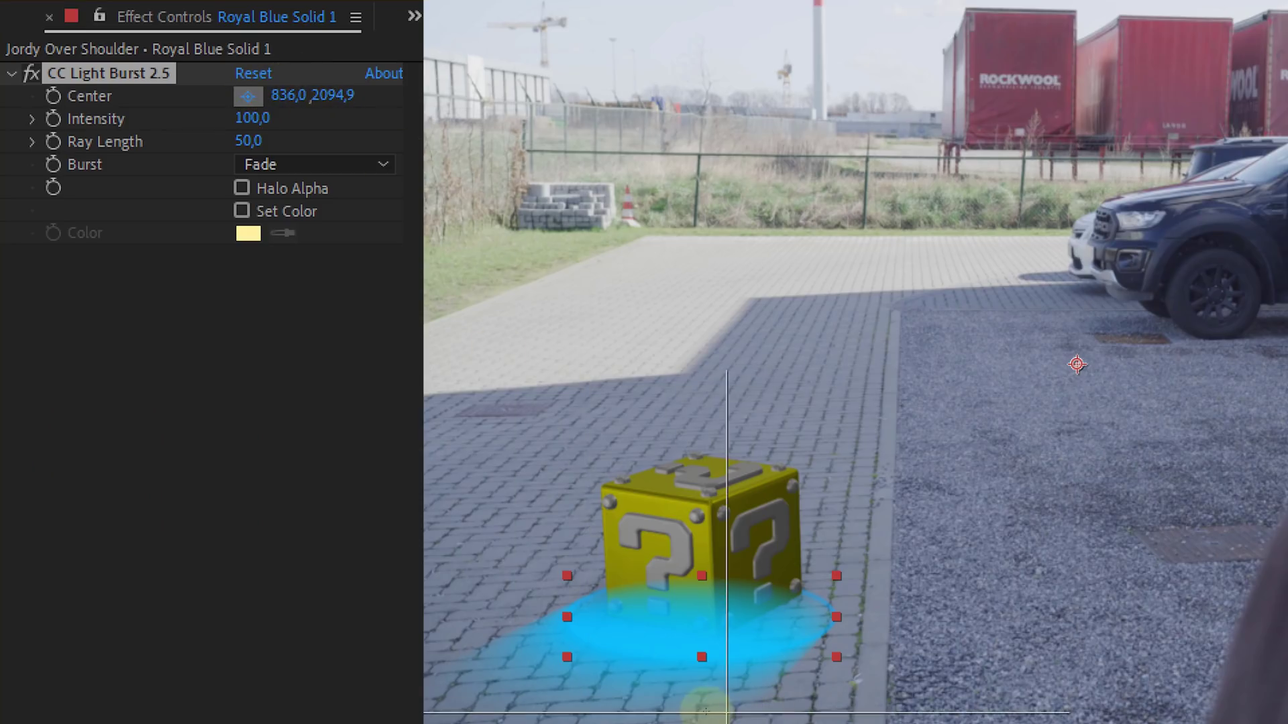
- Shift the light burst's center down to a Y value of 3024.5 and set its intensity to 190
left_click_drag(331, 95, 1031, 35)
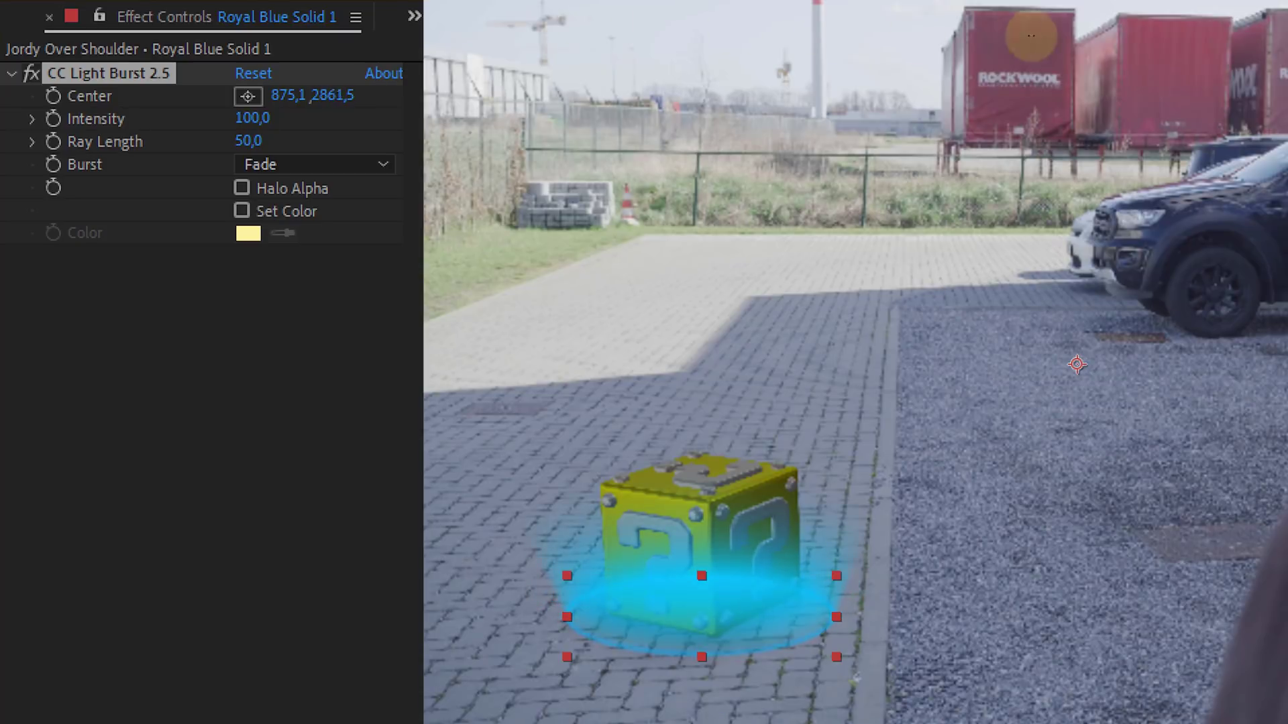
left_click_drag(1212, 32, 1213, 32)
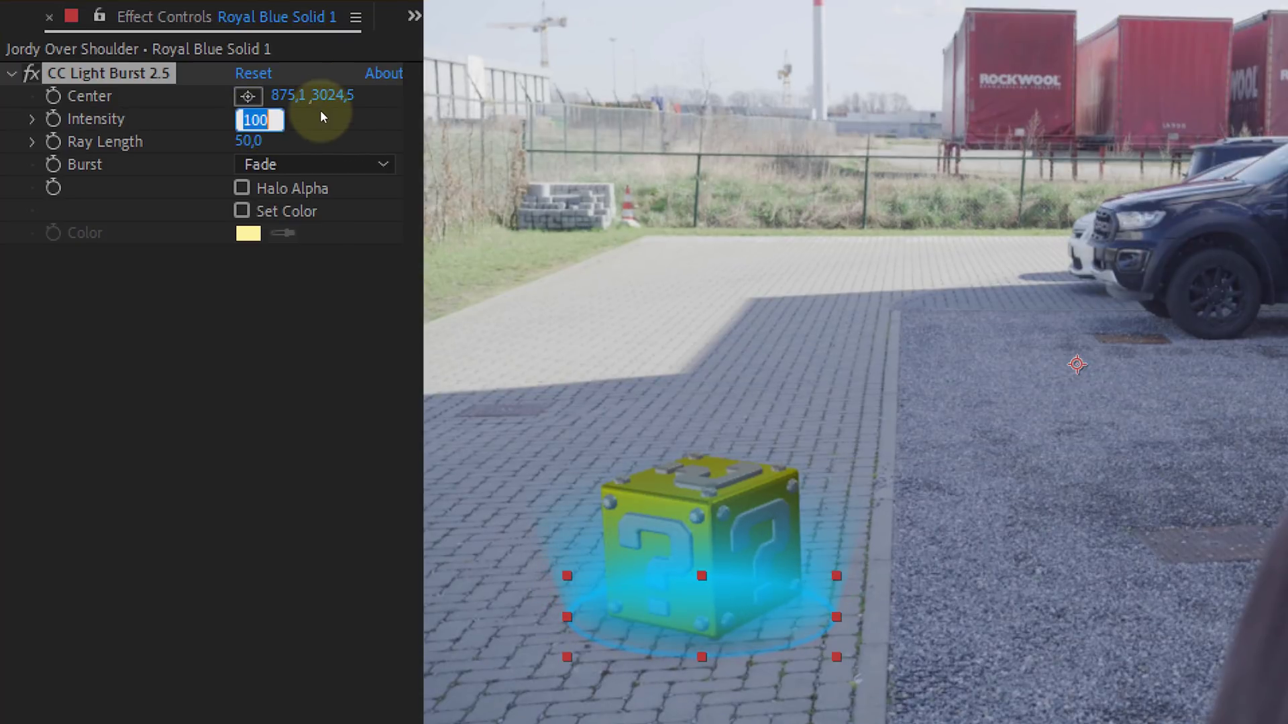
type("90")
key("Return")
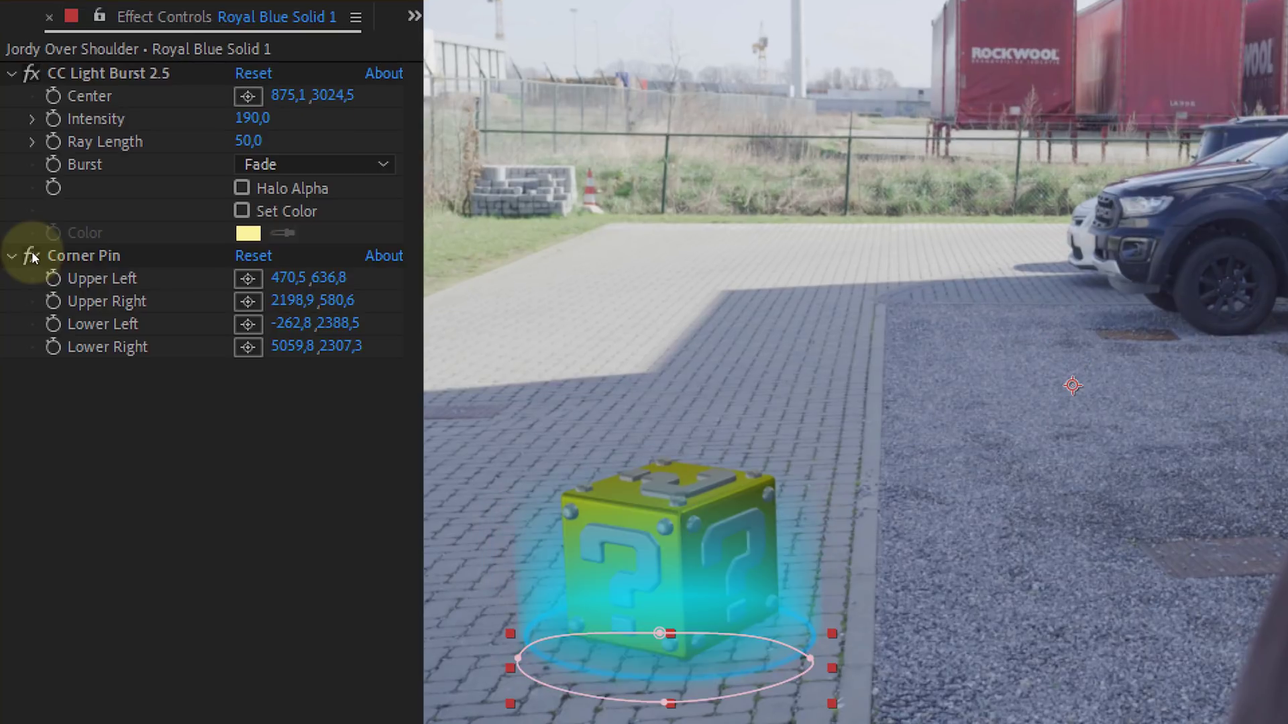
- Compare the light burst with its Corner Pin effect disabled and enabled
left_click(31, 255)
left_click(31, 254)
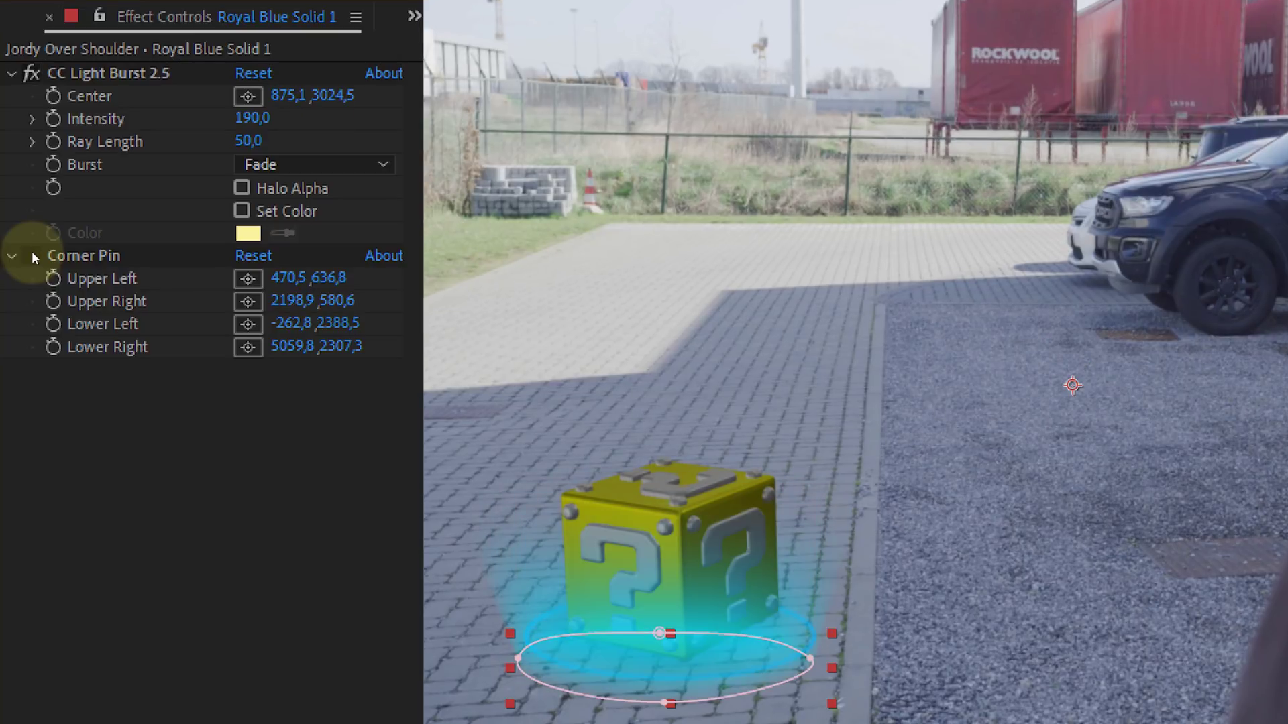
left_click(31, 254)
left_click(31, 254)
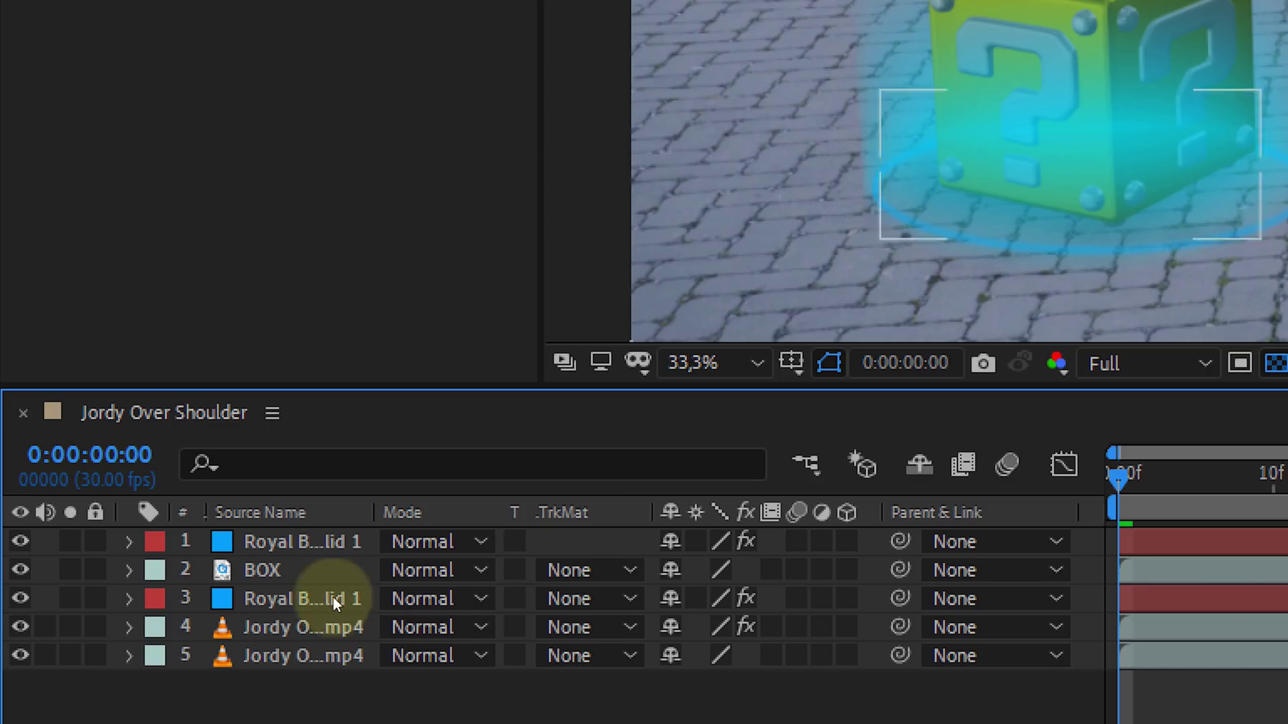
- Set the blend mode of both blue solid layers to Add
left_click(332, 540)
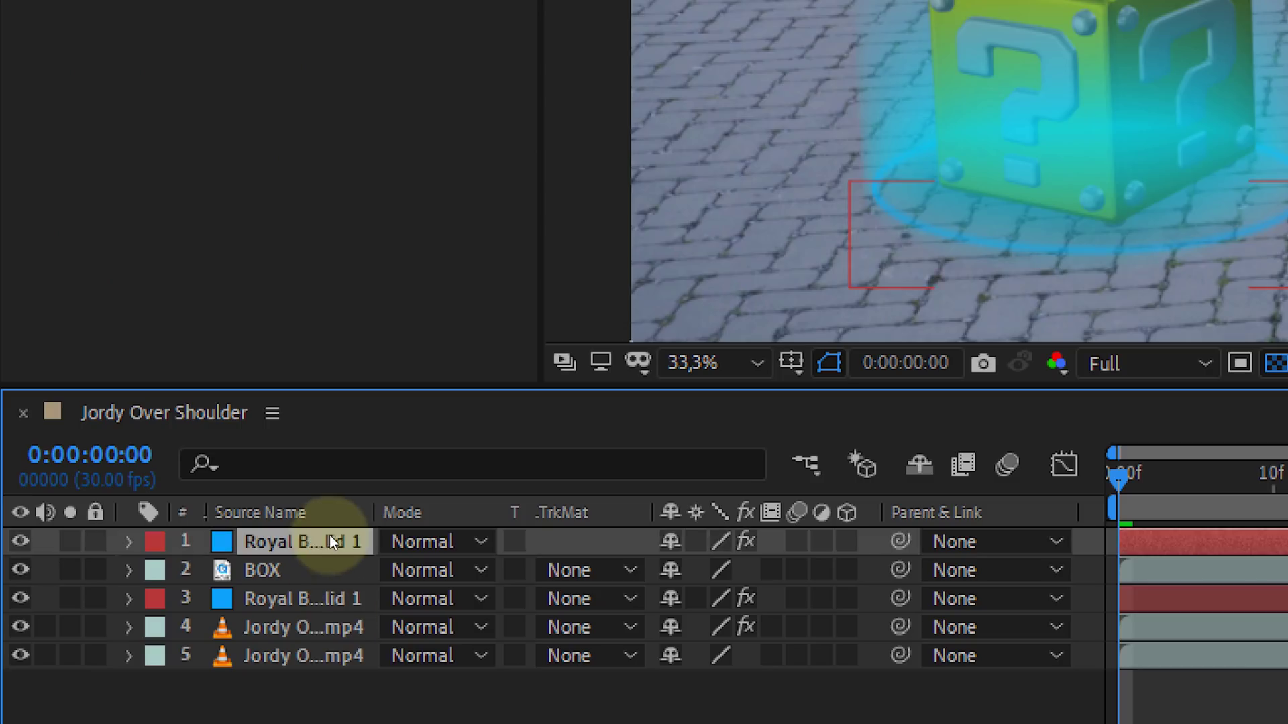
left_click(319, 598, "ctrl")
left_click(443, 598)
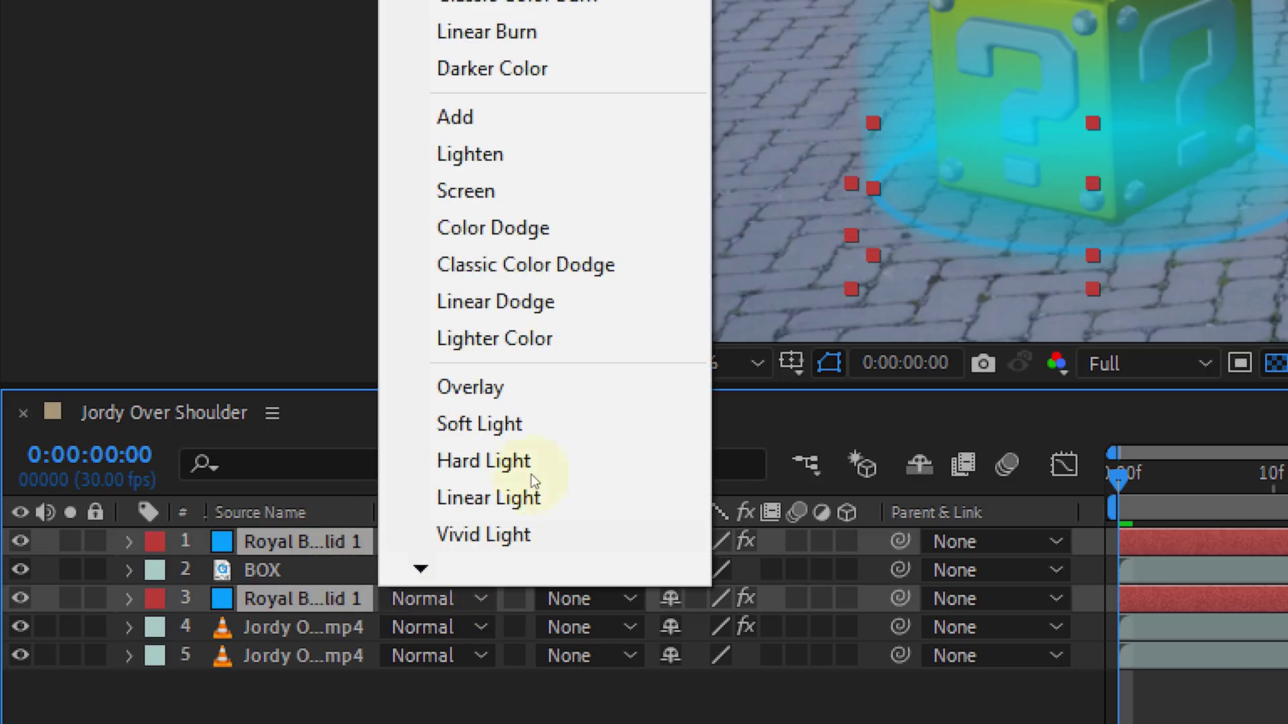
left_click(566, 123)
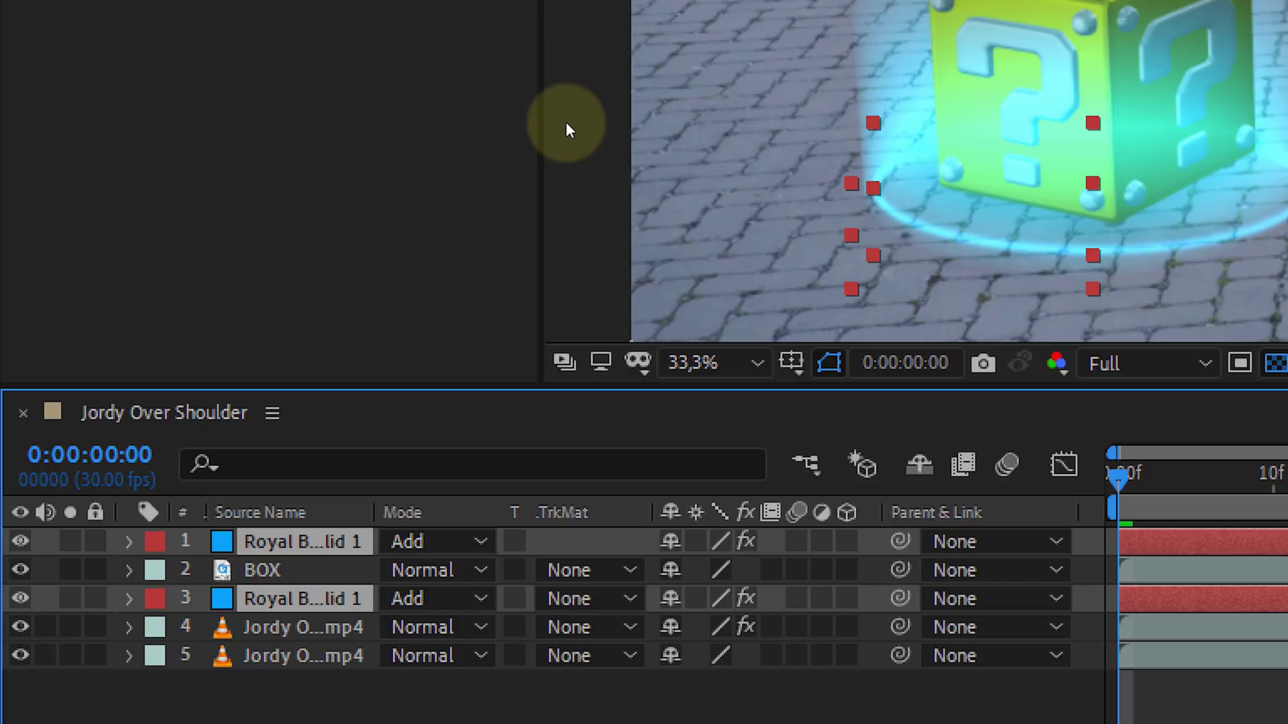
- Set the BOX layer's opacity to 60%
left_click(327, 576)
key("t")
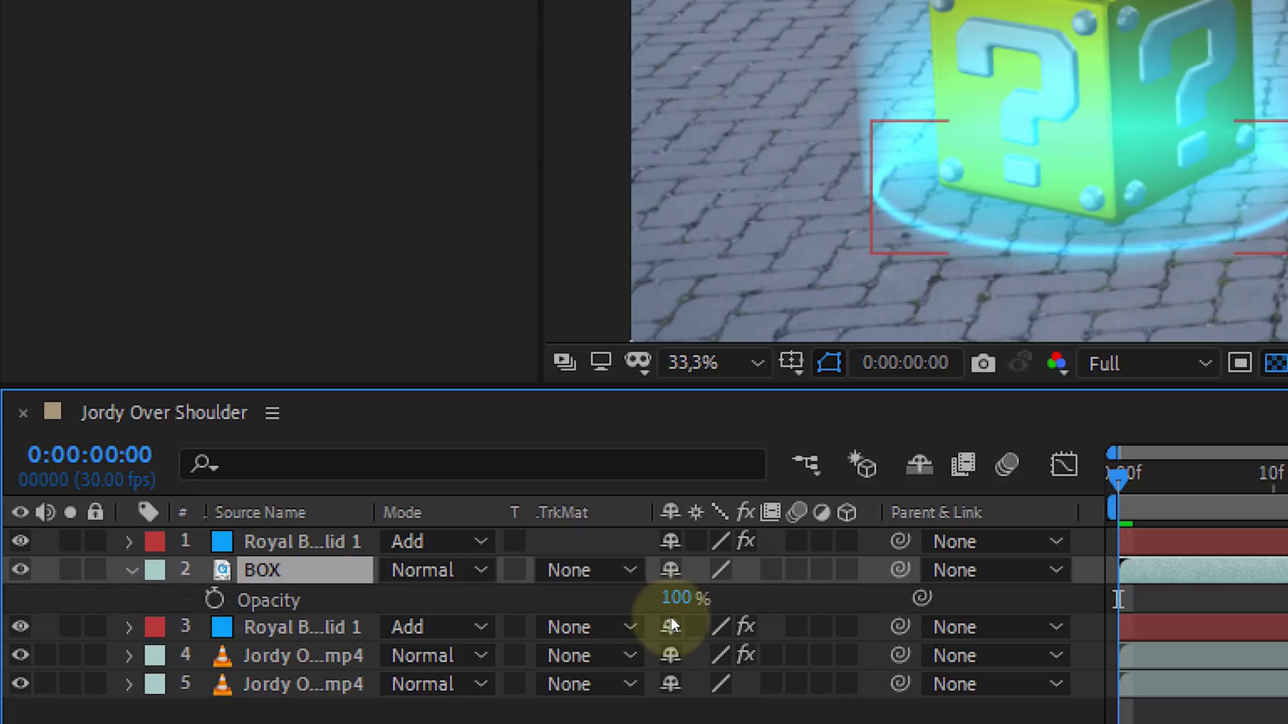
left_click(674, 599)
type("60")
key("Return")
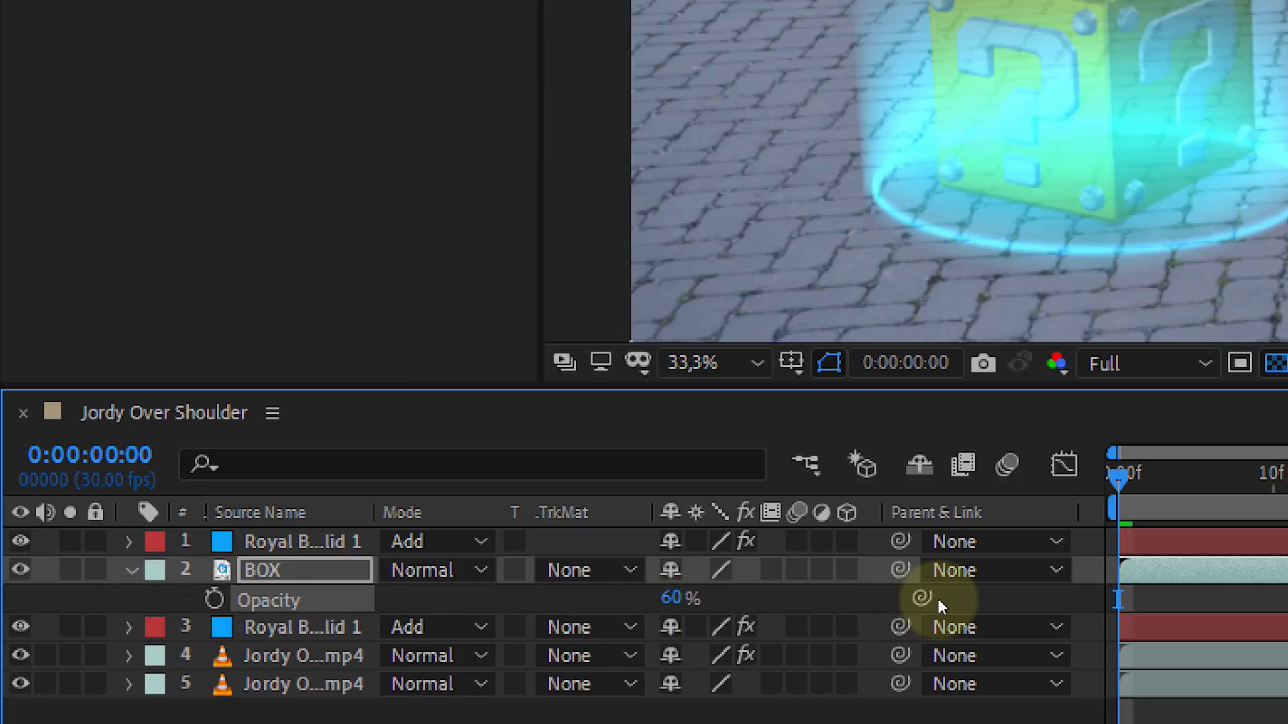